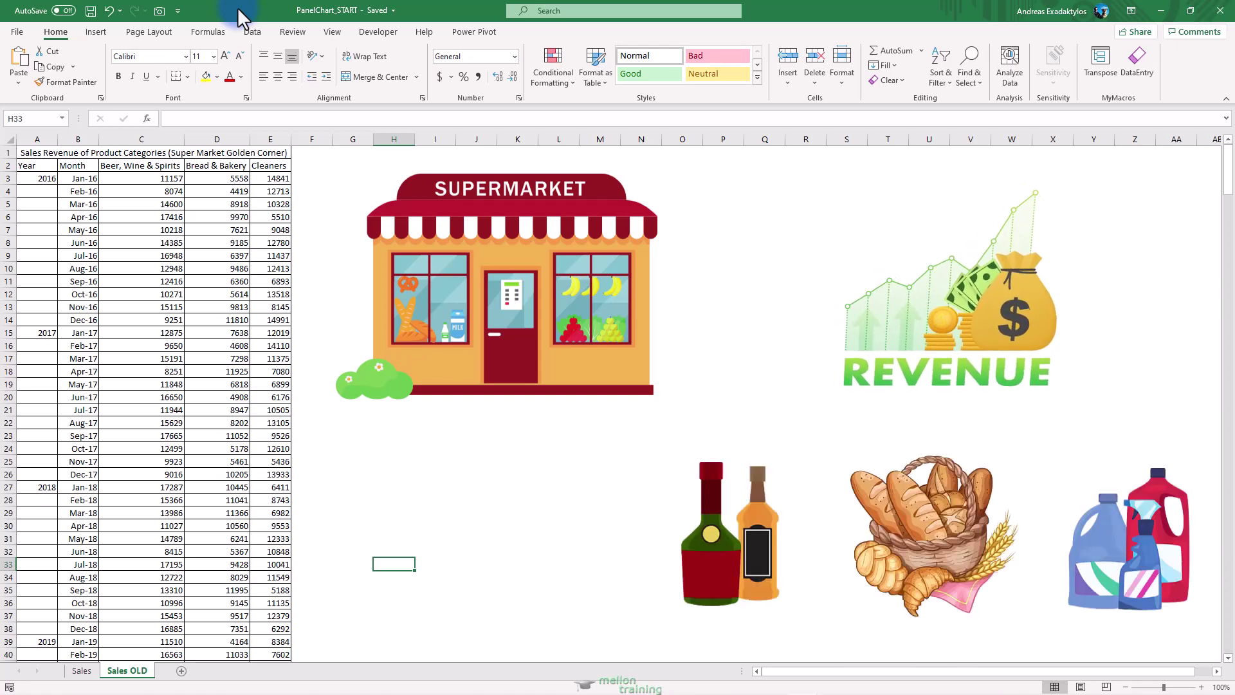
Step: Insert a 2-D line chart of A2:E50, then move it beside the data and enlarge it
left_click(32, 166)
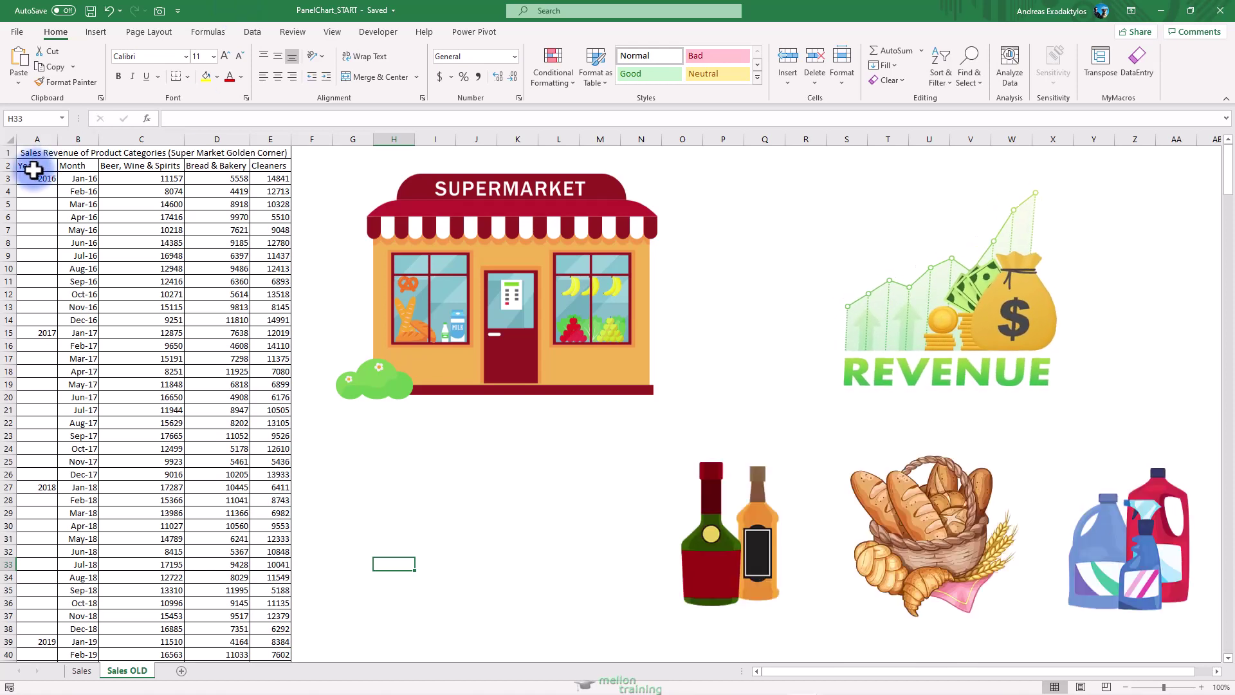
left_click_drag(32, 166, 284, 640)
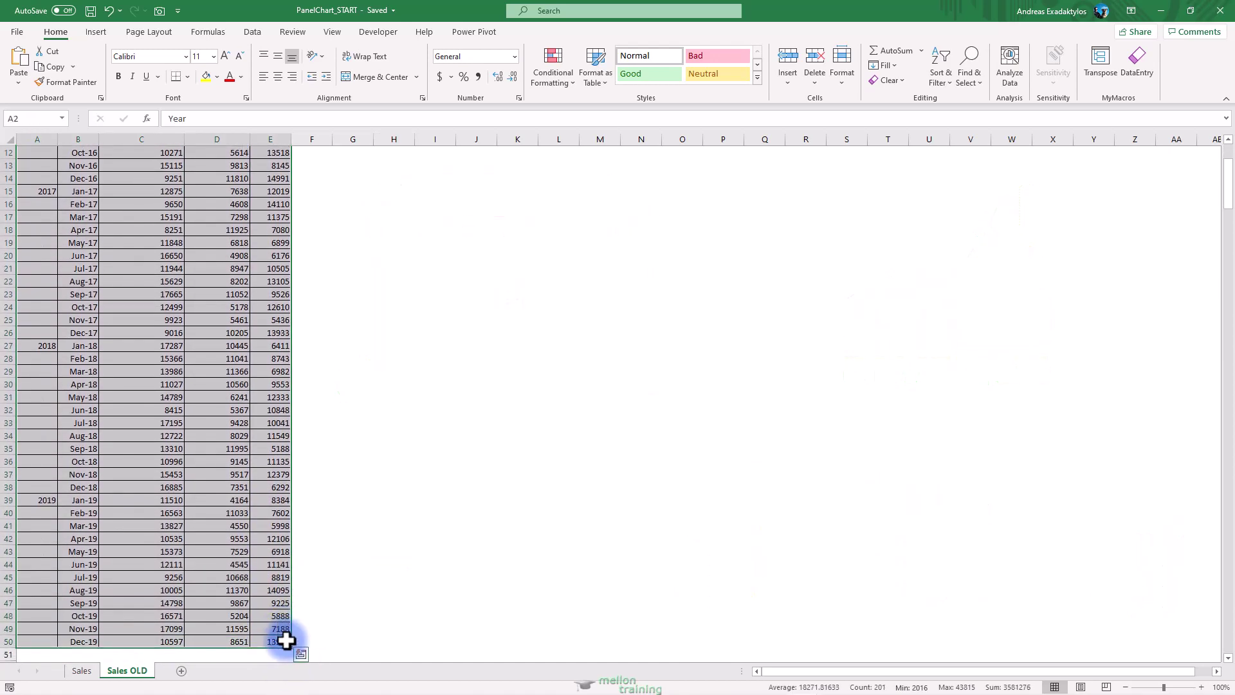
left_click(96, 32)
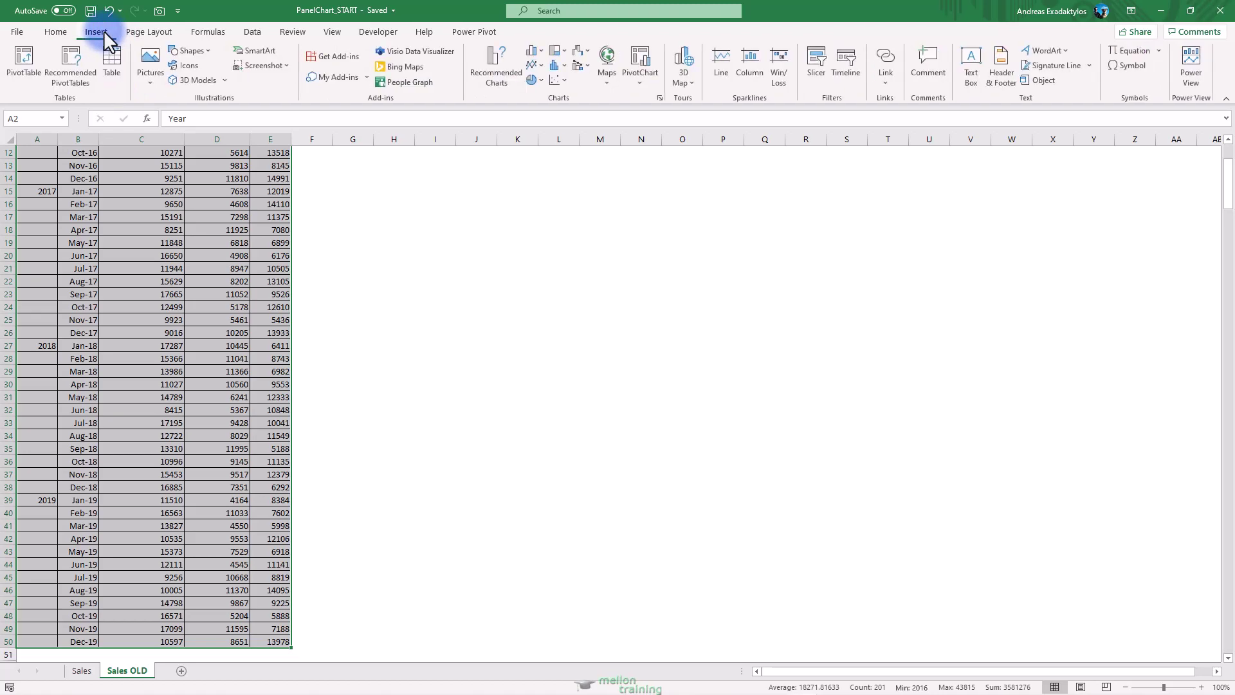
left_click(540, 65)
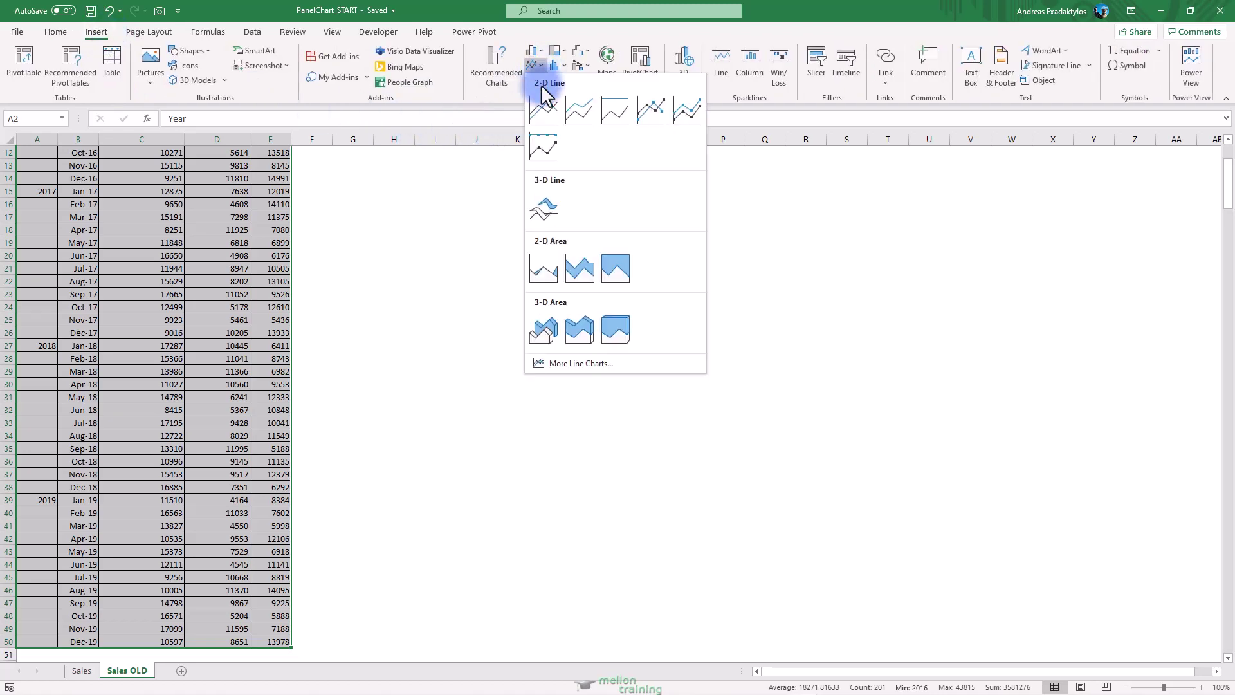
left_click(541, 102)
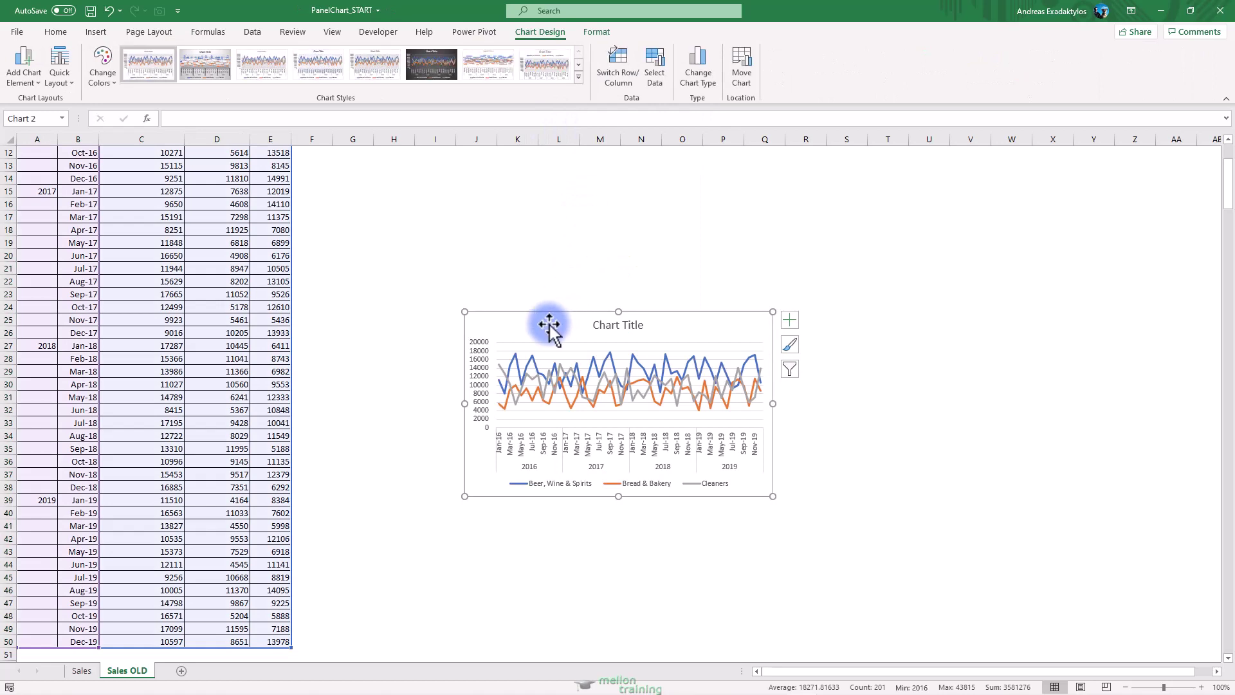
left_click_drag(552, 322, 392, 209)
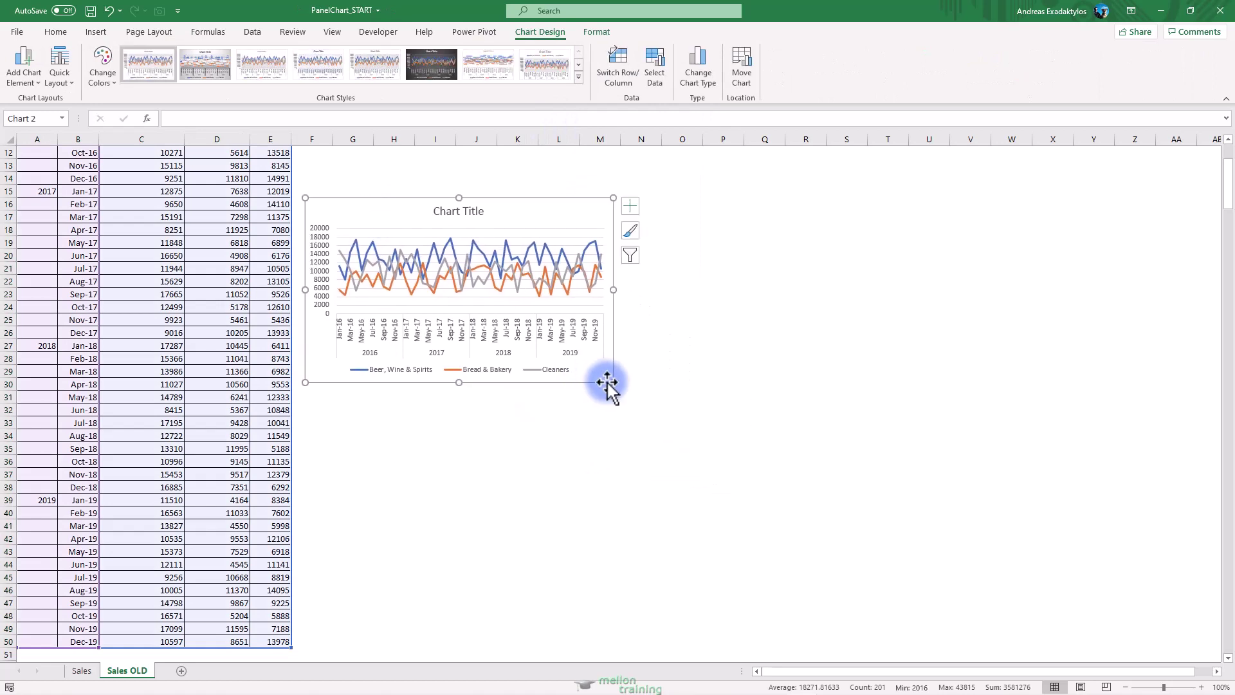
left_click_drag(613, 382, 807, 463)
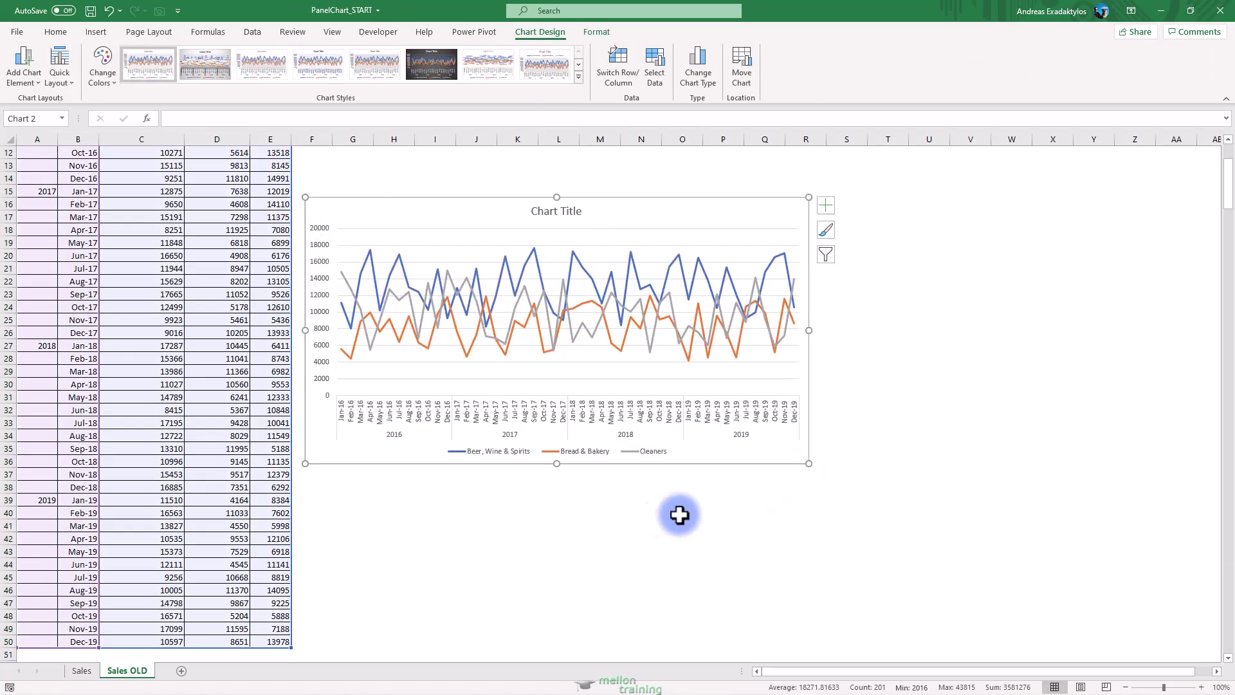
left_click(600, 514)
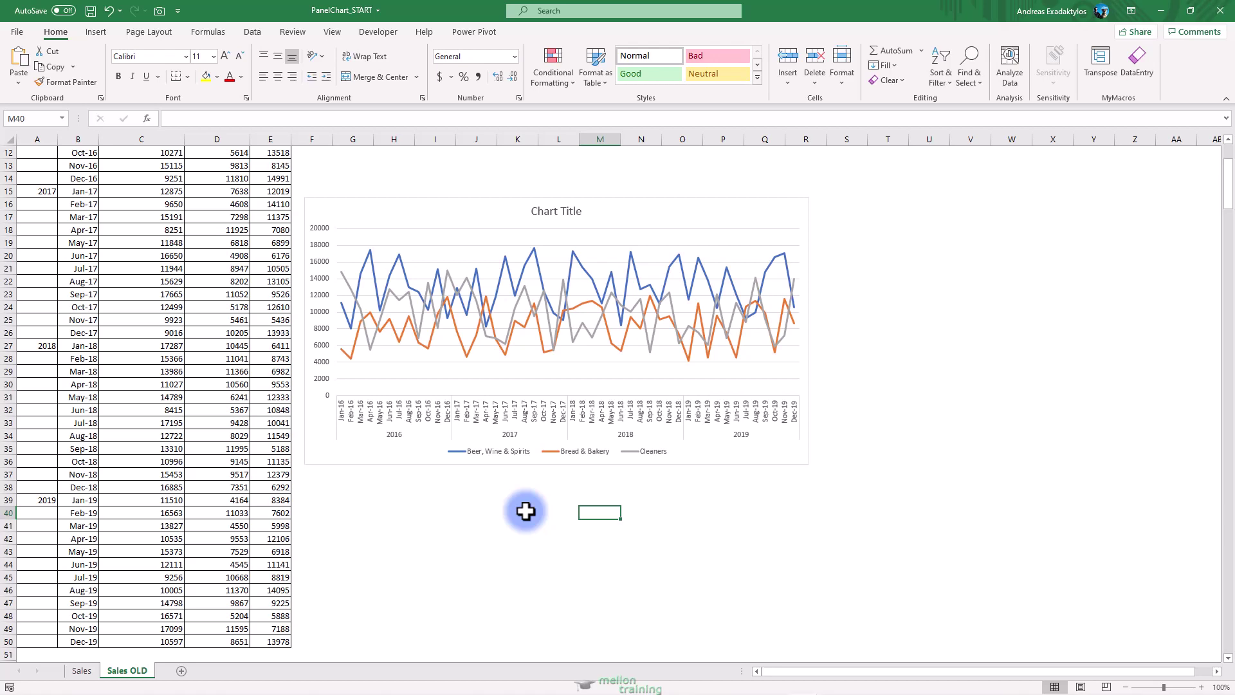
Step: On the Sales sheet, apply the 'M' date format to the Month column dates
left_click(81, 670)
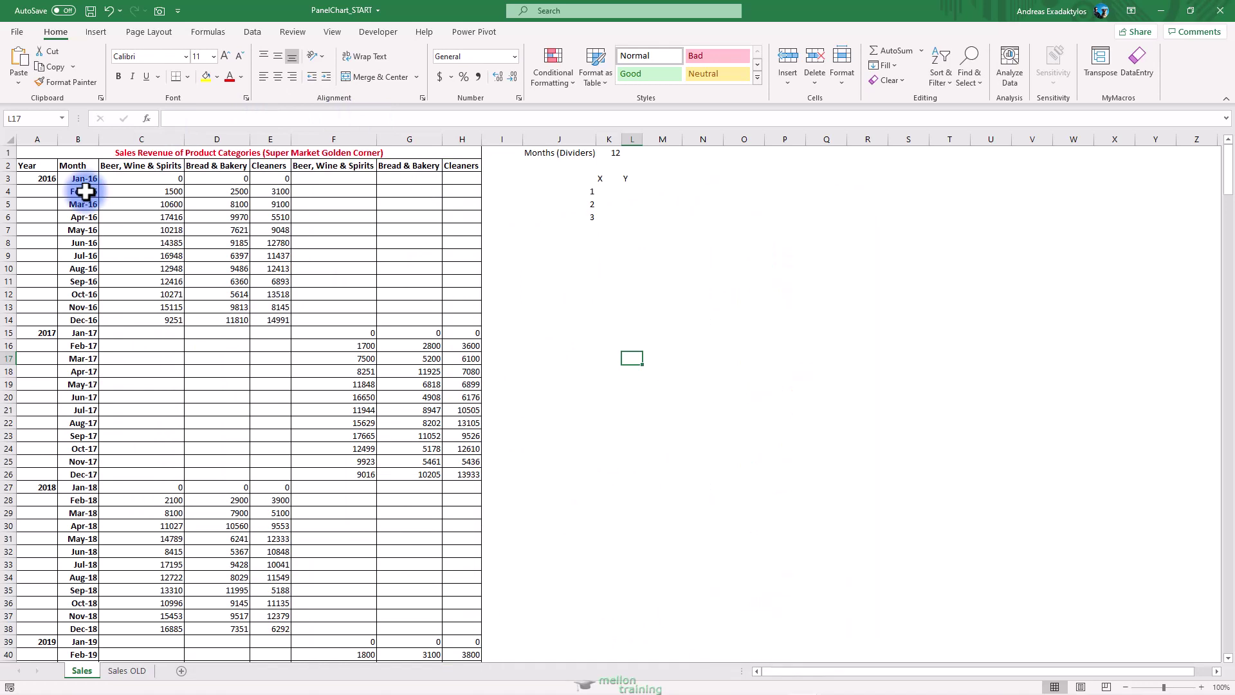
left_click_drag(78, 178, 84, 639)
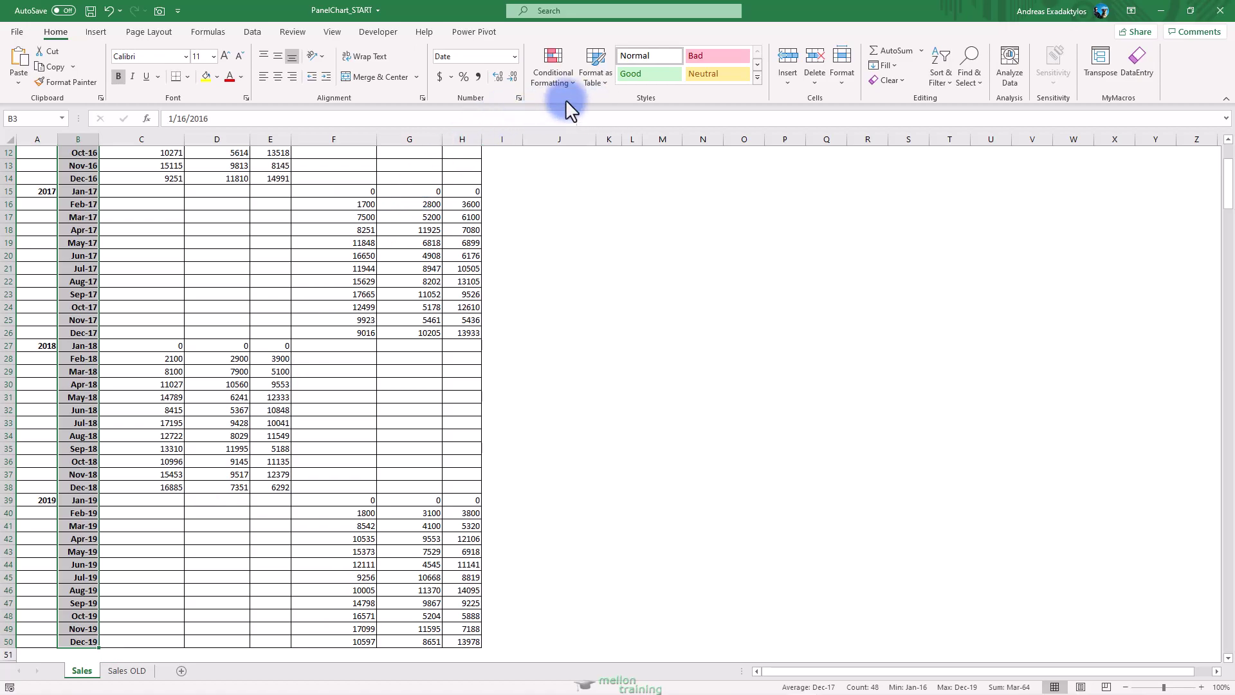
left_click(519, 97)
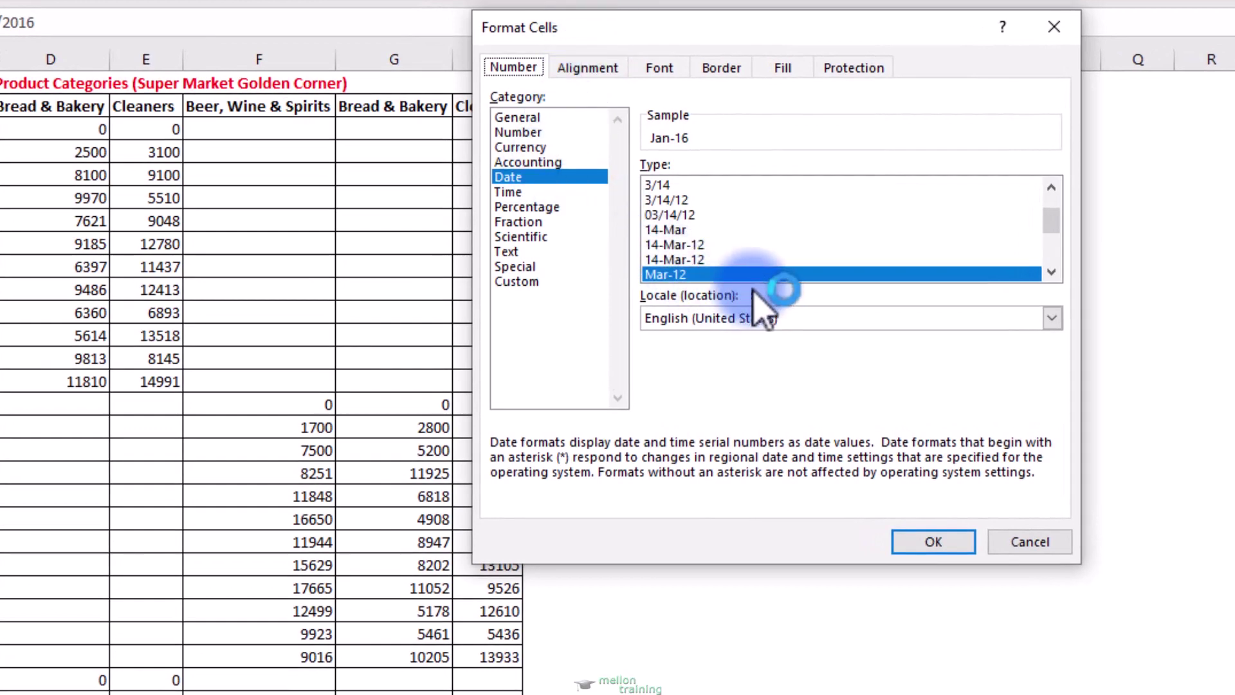
left_click(1051, 272)
left_click(1051, 272)
left_click(1050, 272)
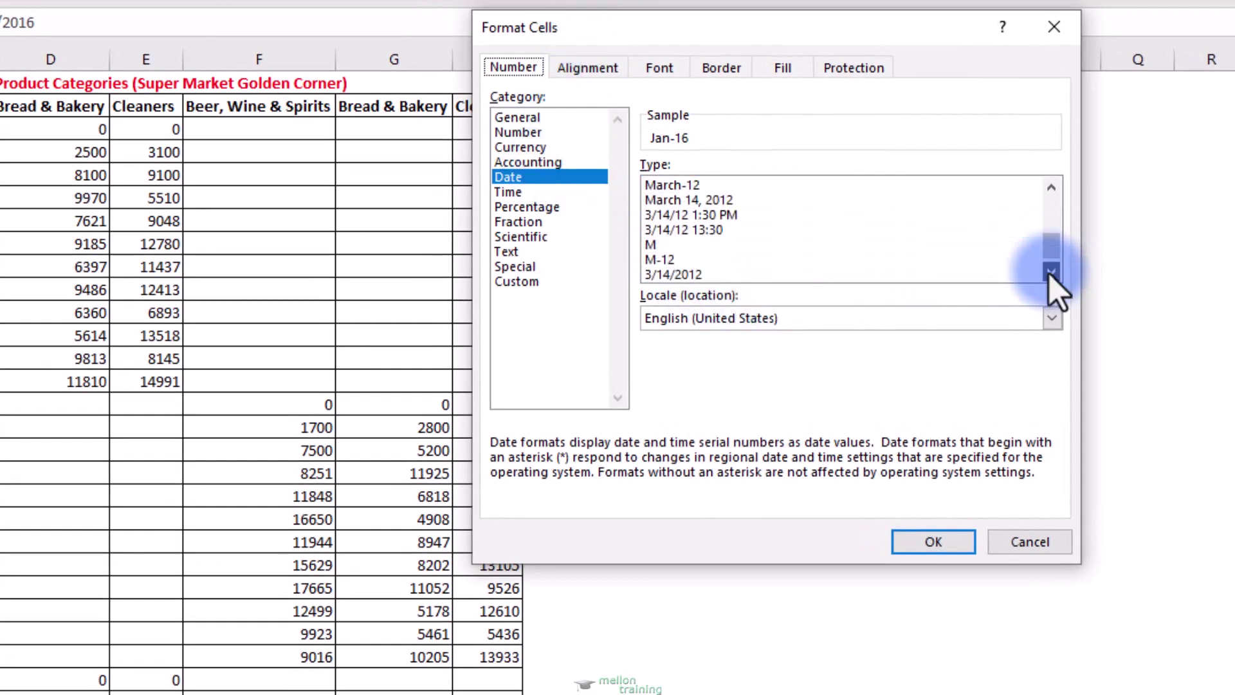
left_click(656, 245)
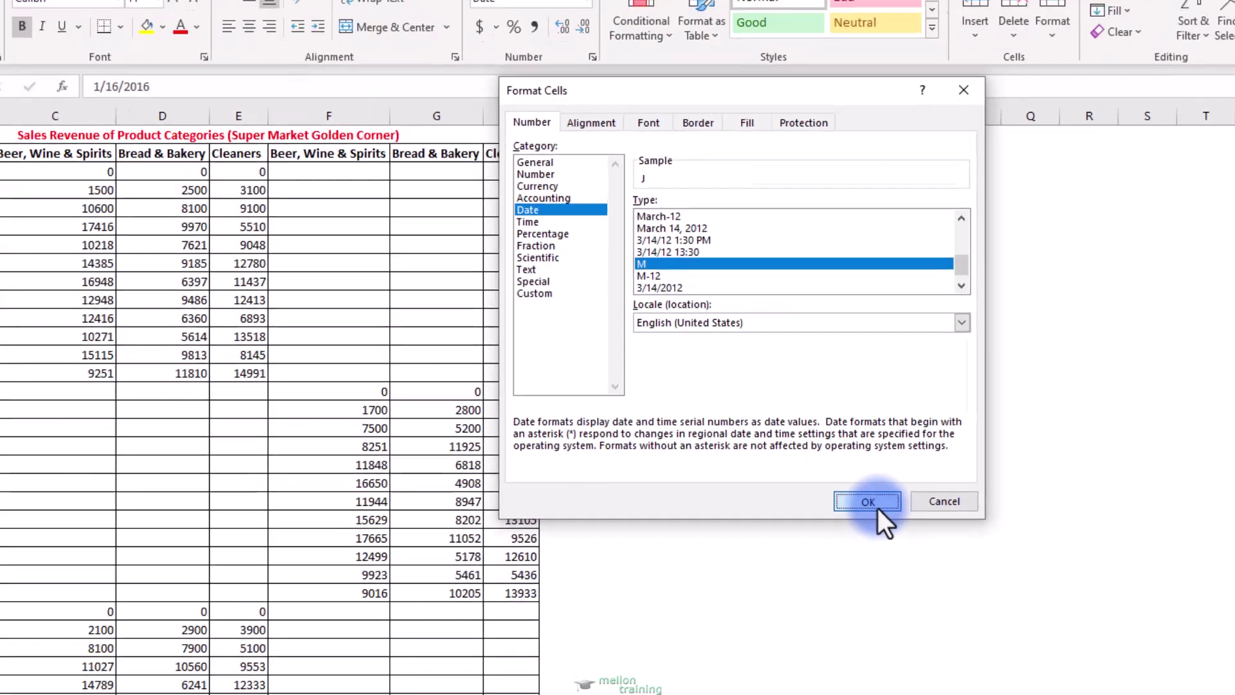
left_click(934, 542)
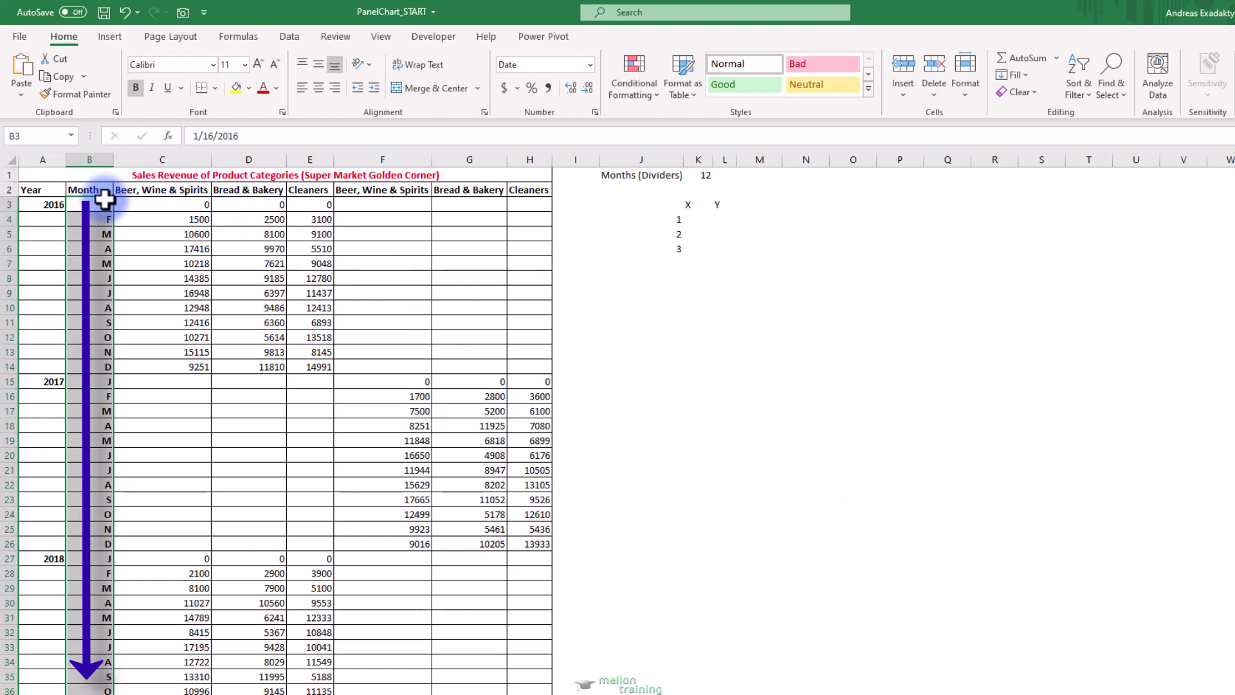
Step: Insert a 2-D line chart from A2:H50, placed and enlarged next to the table
left_click_drag(40, 190, 537, 680)
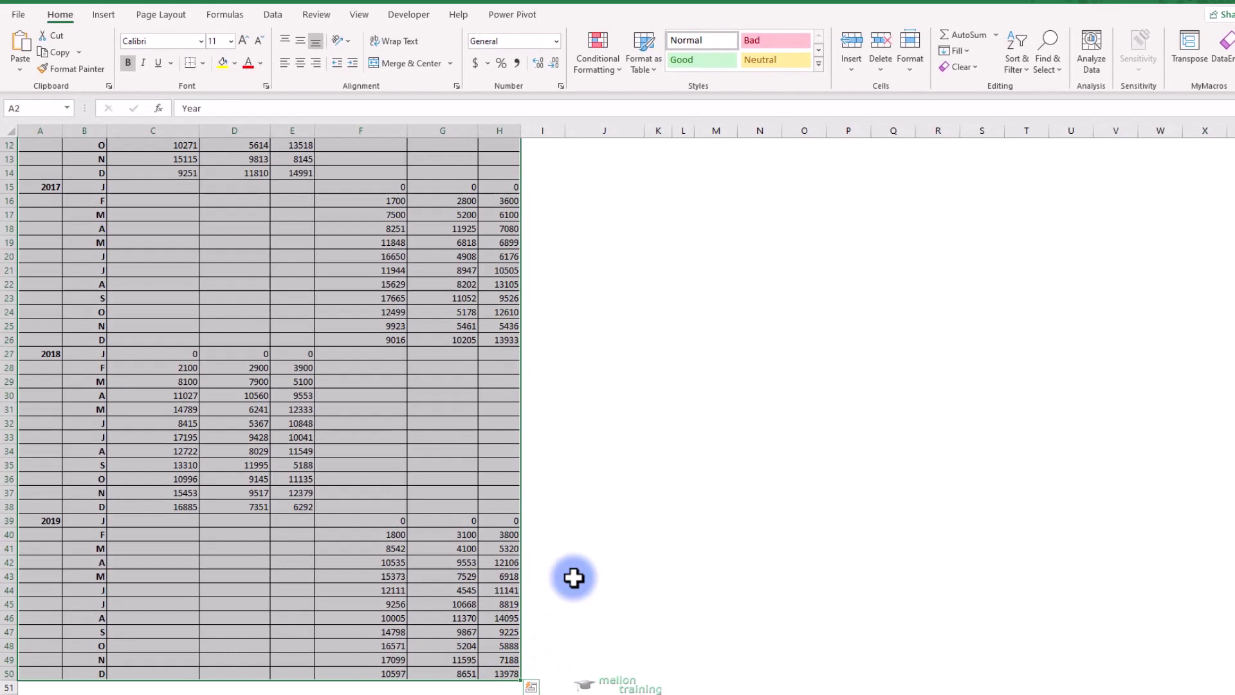
left_click(102, 15)
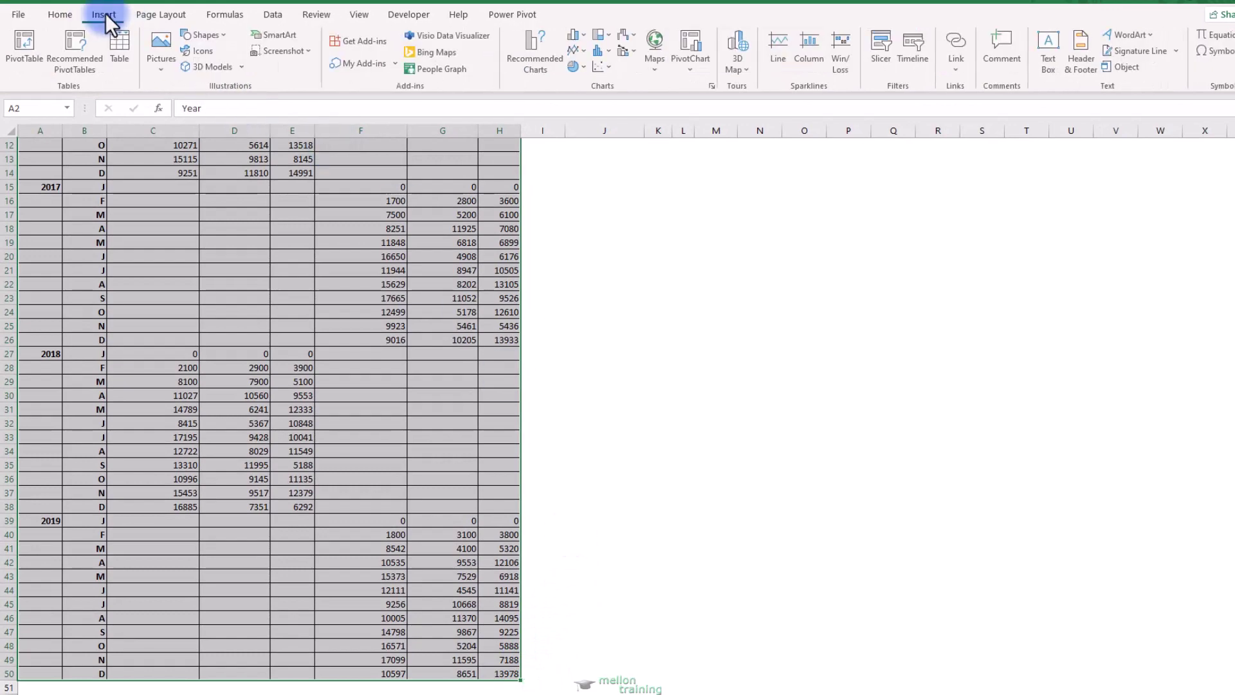
left_click(580, 54)
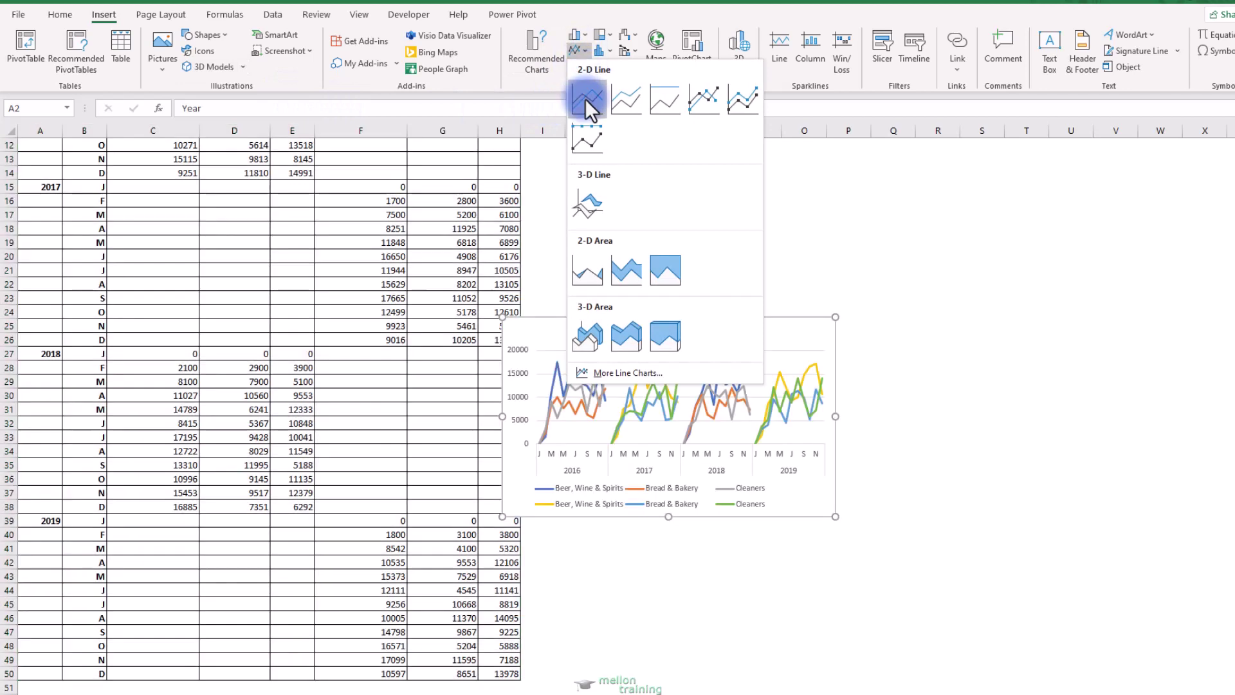
left_click(584, 97)
left_click_drag(582, 316, 607, 267)
scroll(607, 270, "up", 4)
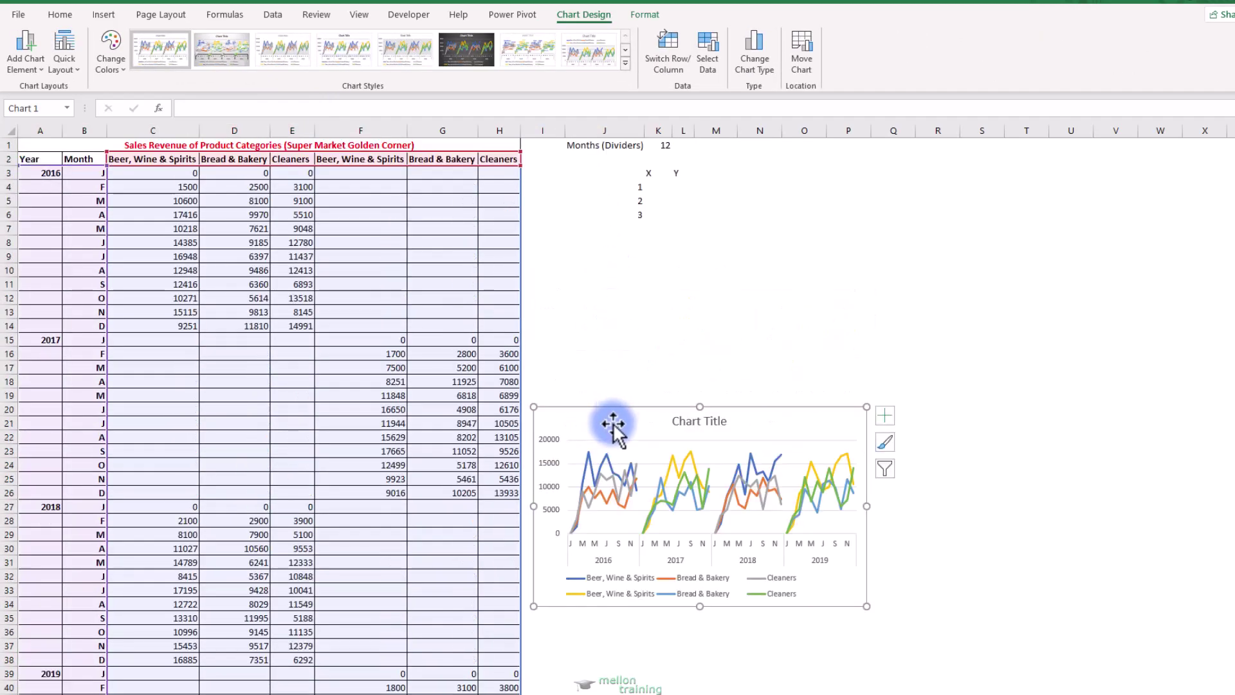
left_click_drag(613, 423, 603, 250)
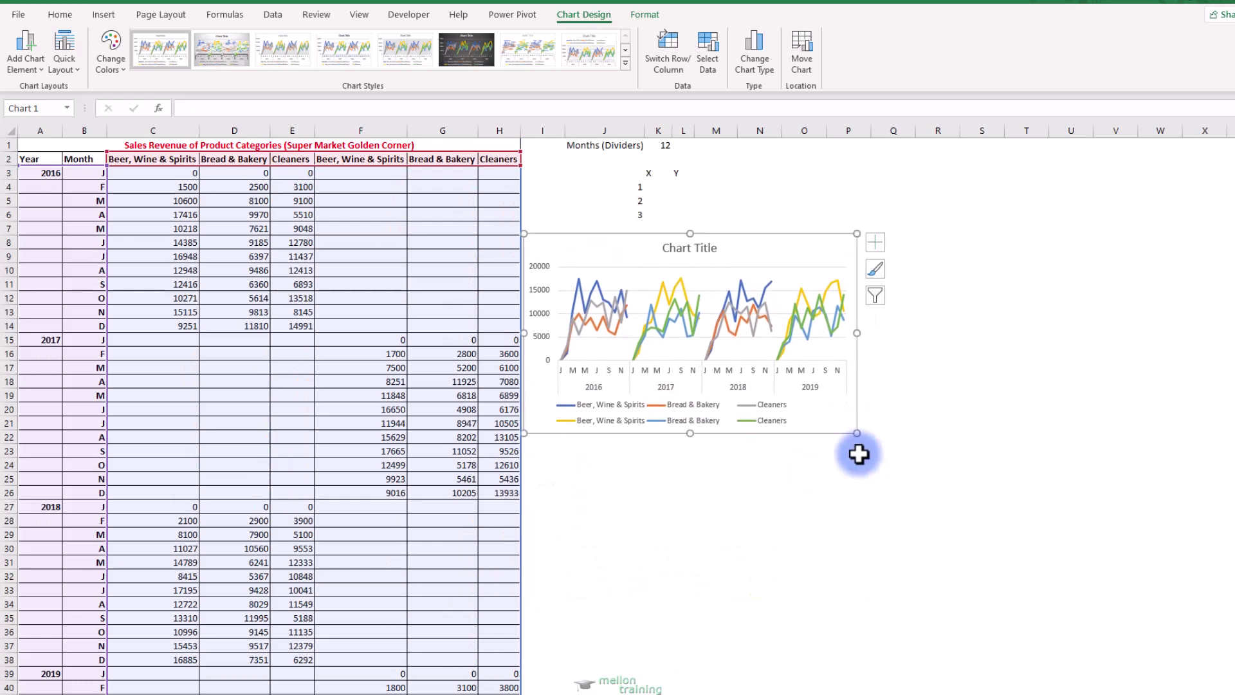
left_click_drag(856, 431, 1064, 546)
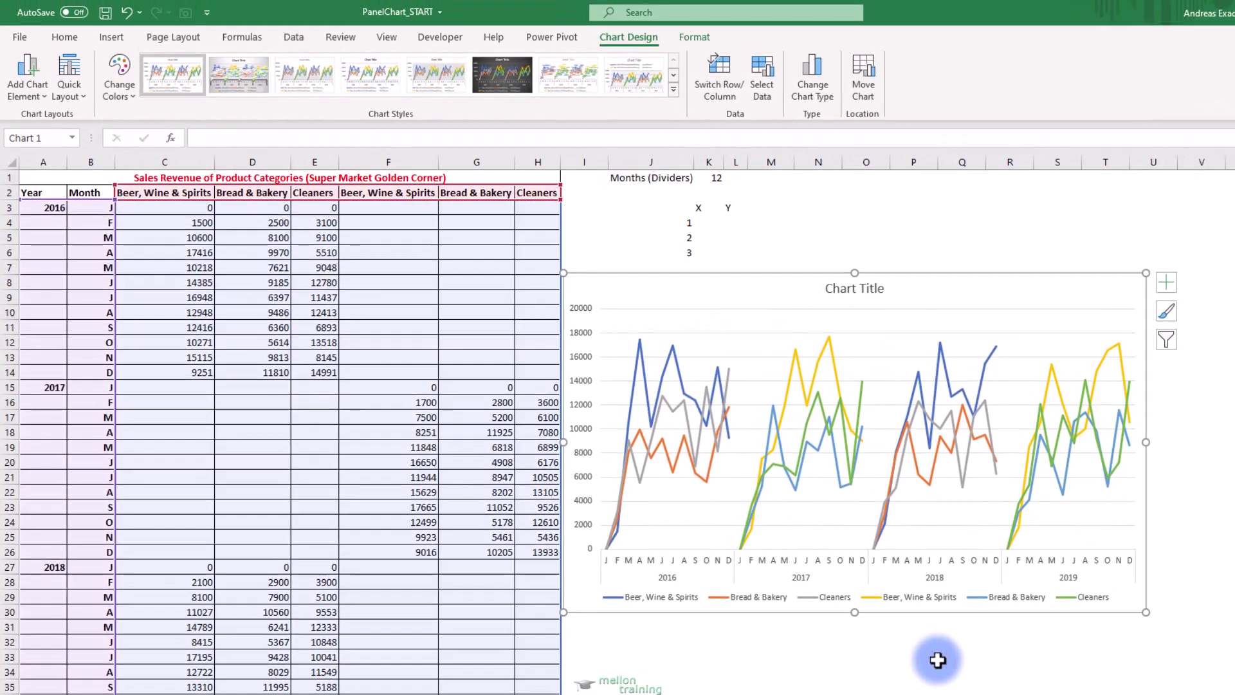
left_click(937, 660)
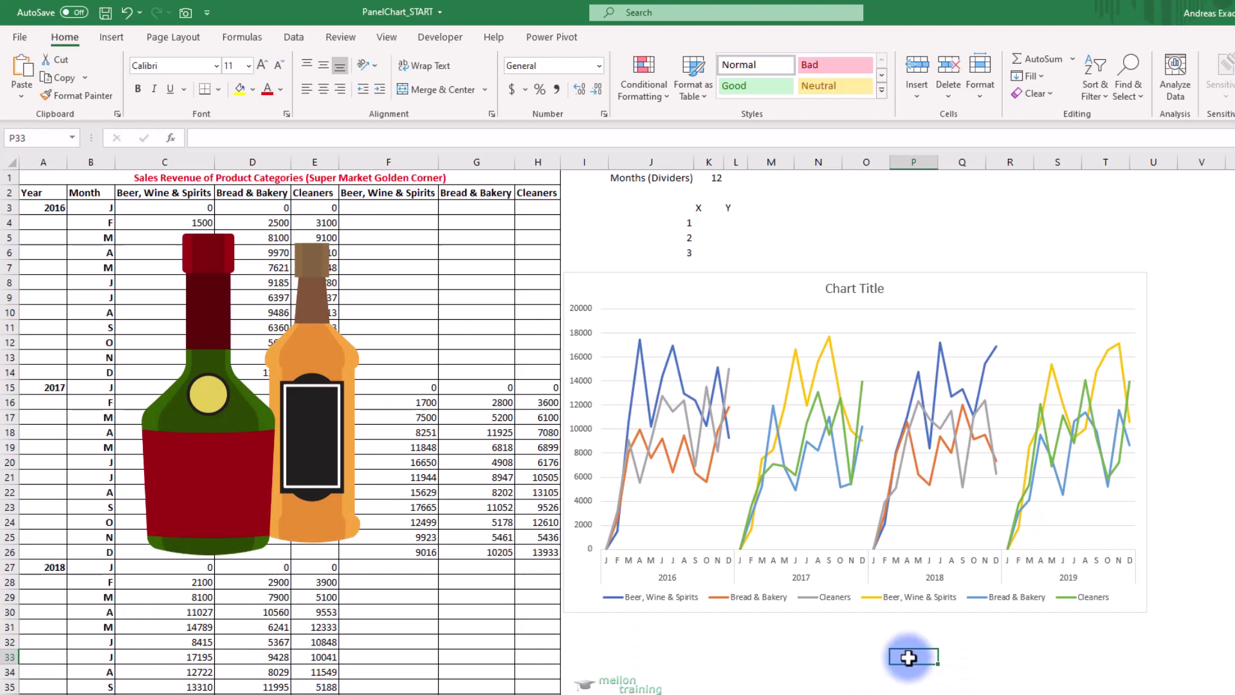
Step: Color both Beer, Wine & Spirits lines blue
left_click(645, 385)
right_click(644, 385)
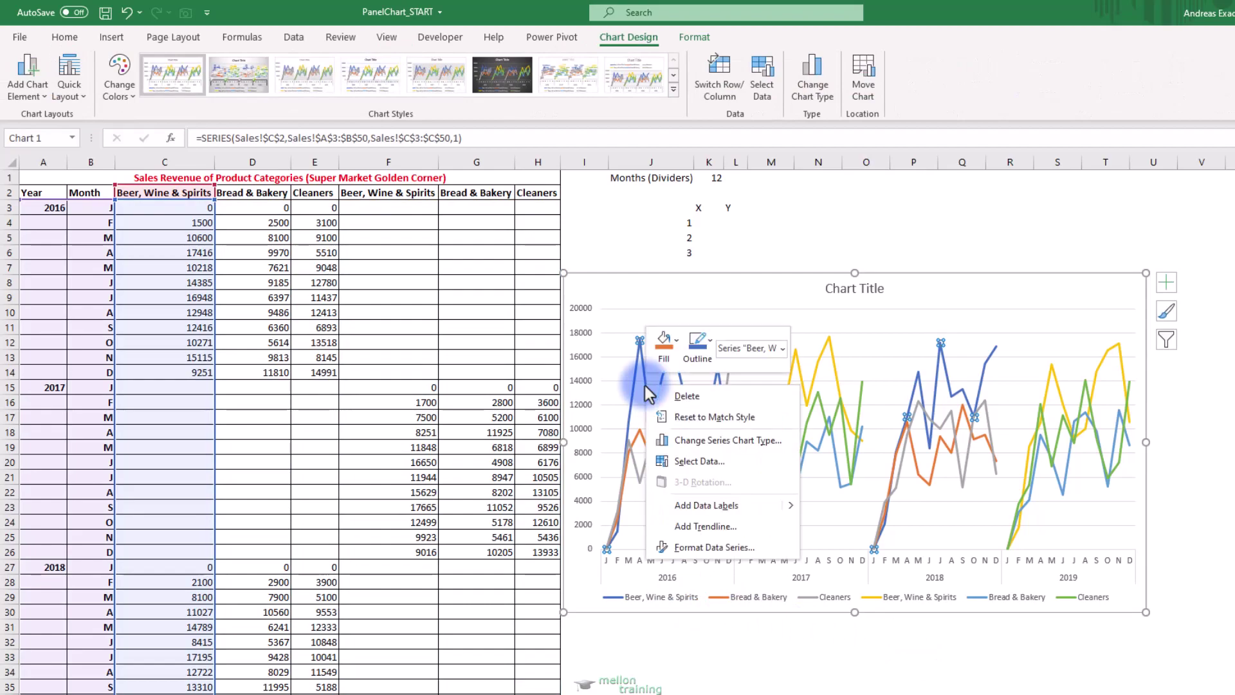
left_click(729, 545)
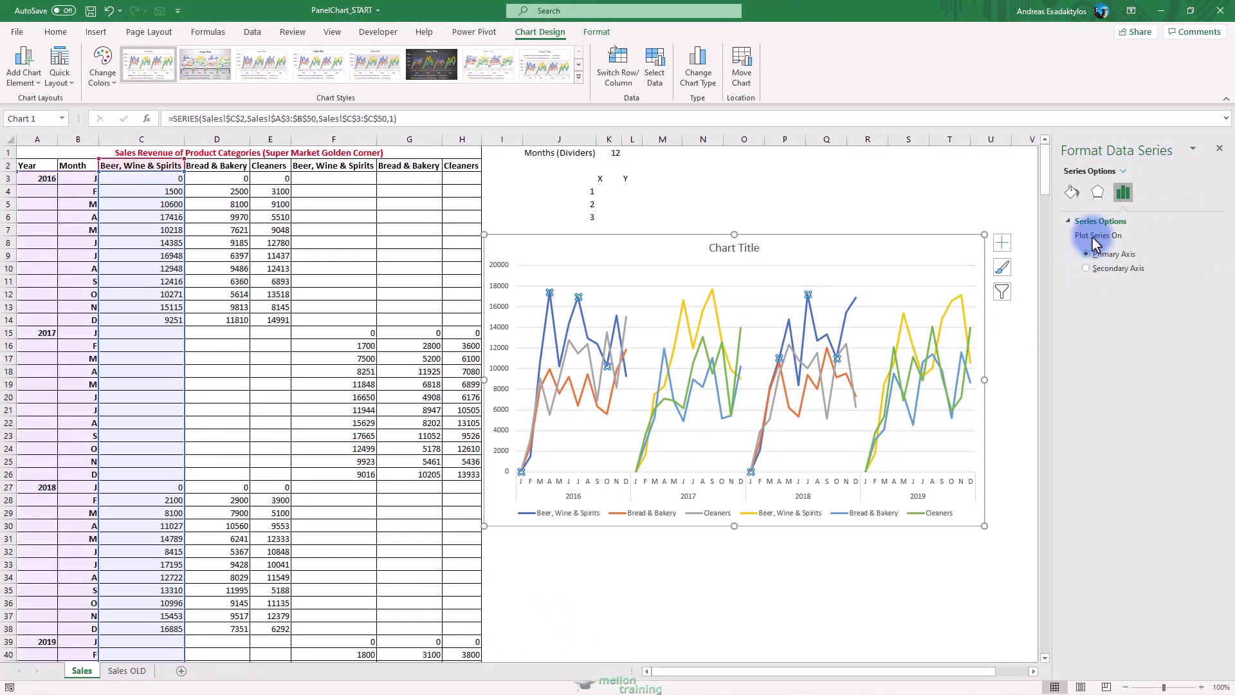
left_click(1071, 193)
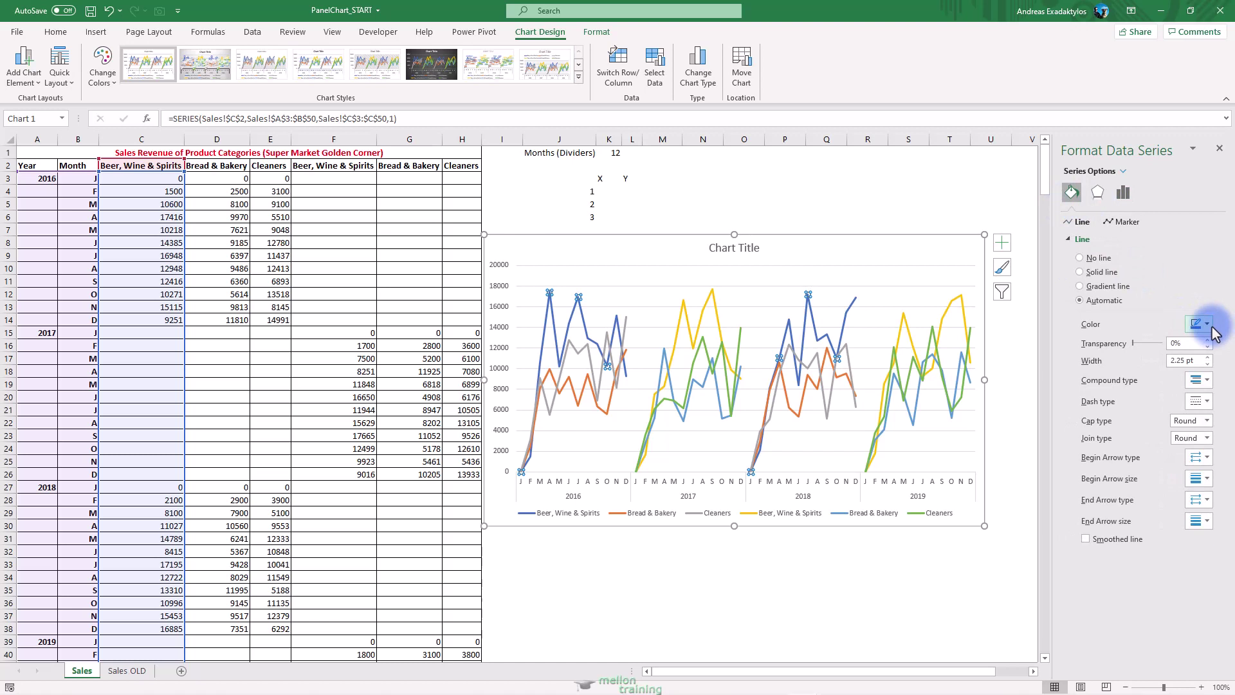
left_click(1196, 325)
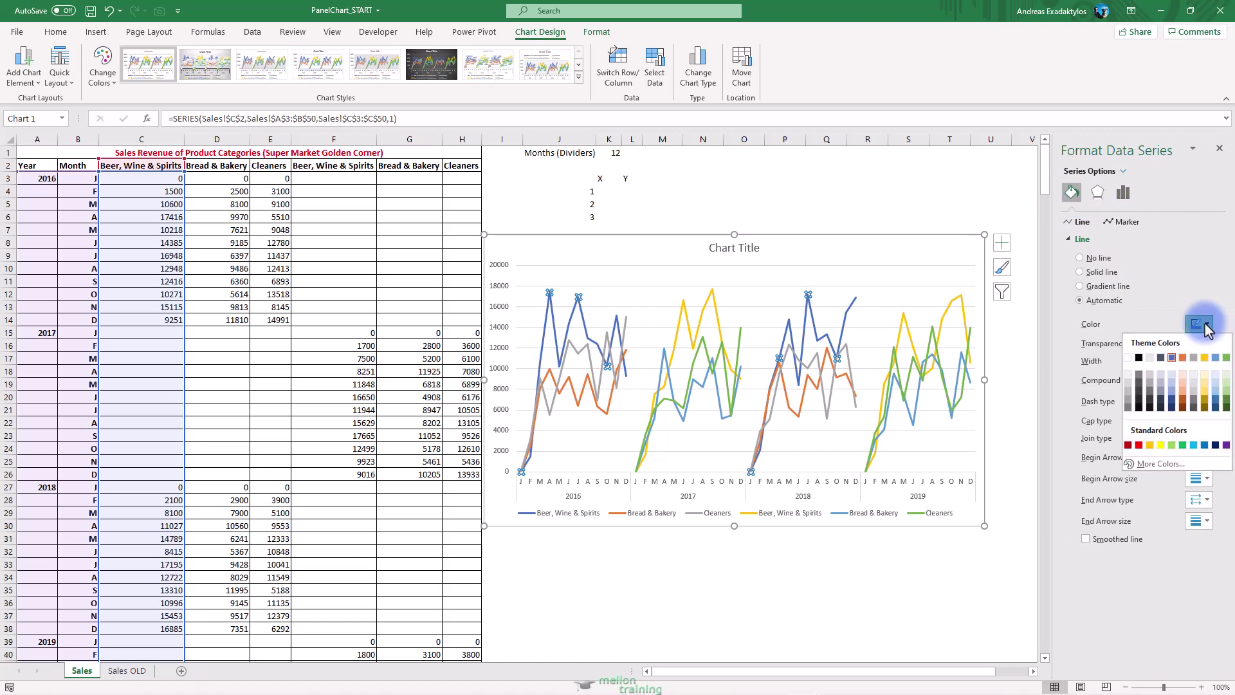
left_click(1204, 446)
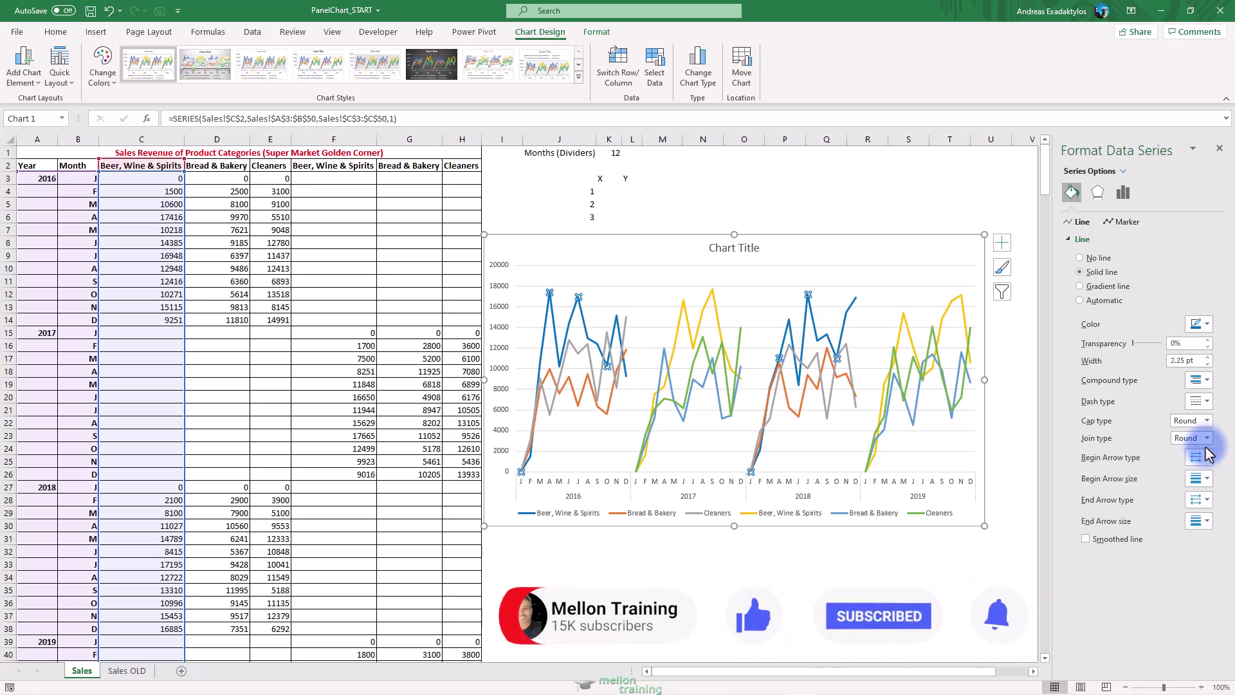
left_click(719, 314)
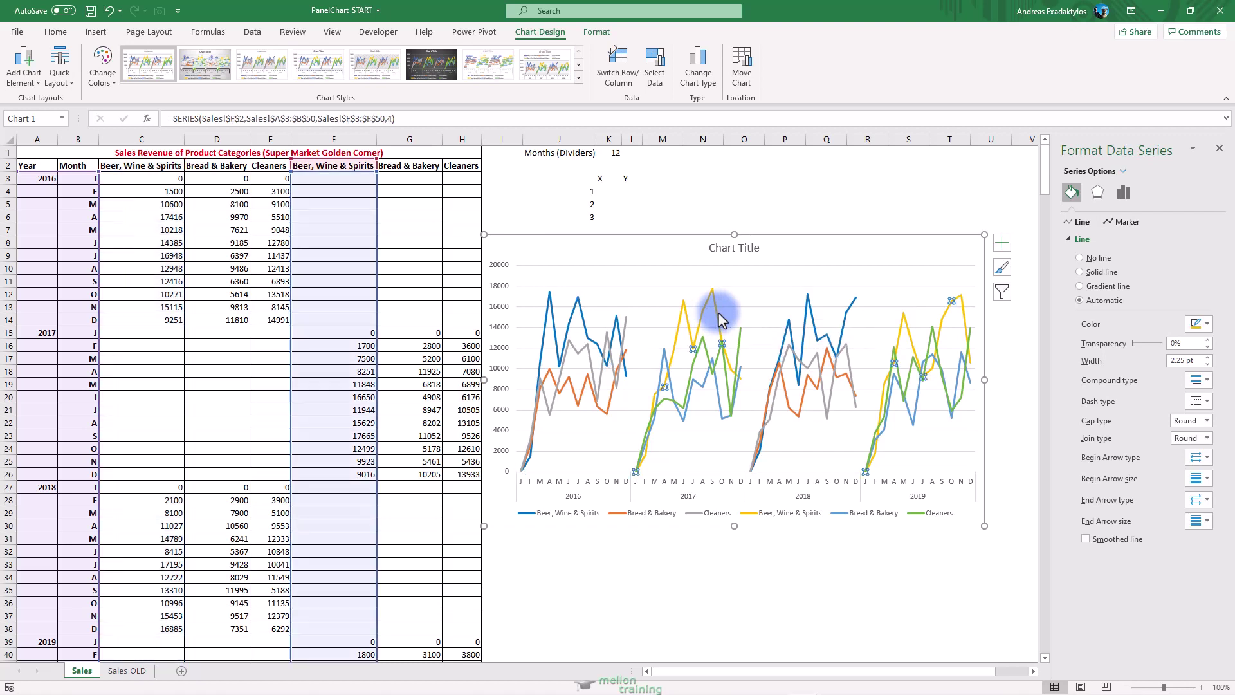
left_click(1207, 325)
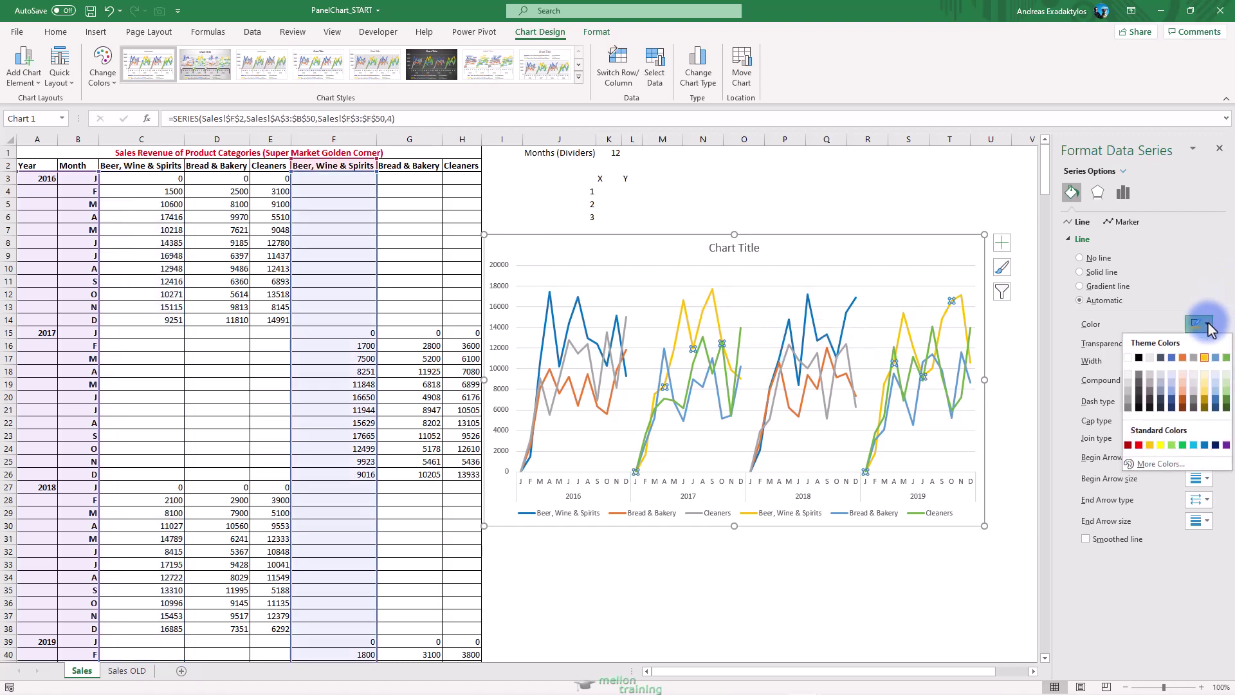
left_click(1204, 445)
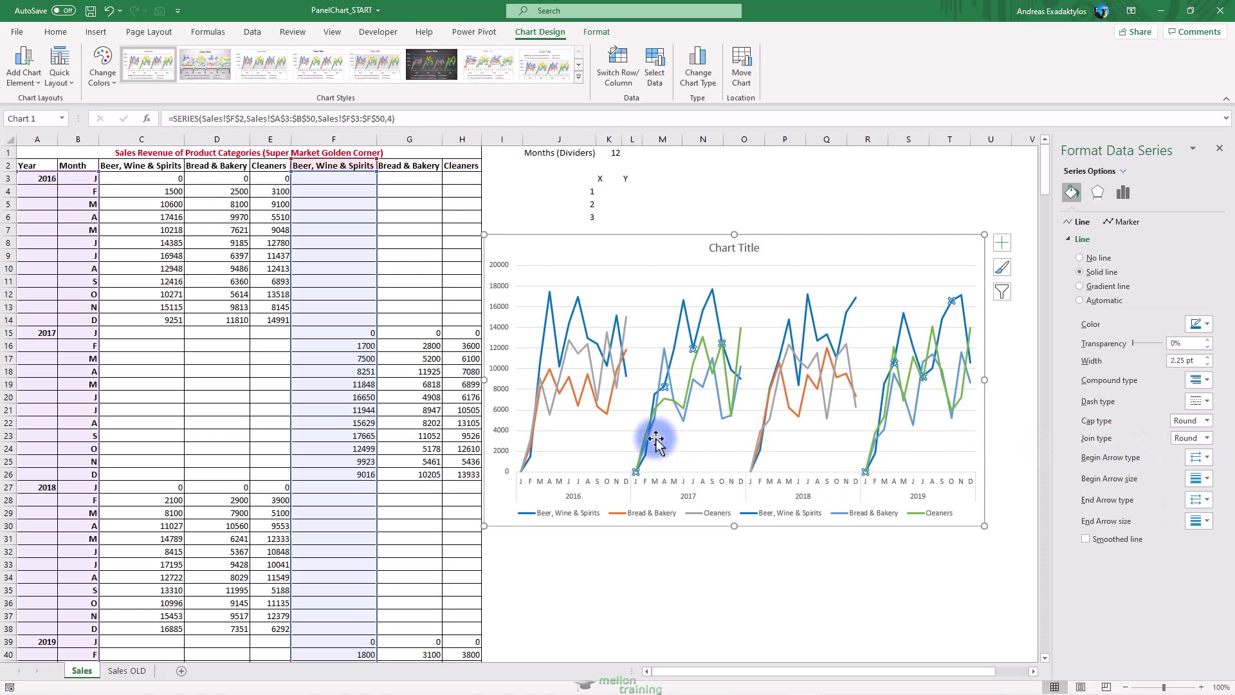
Step: Color both Bread & Bakery lines red
left_click(606, 412)
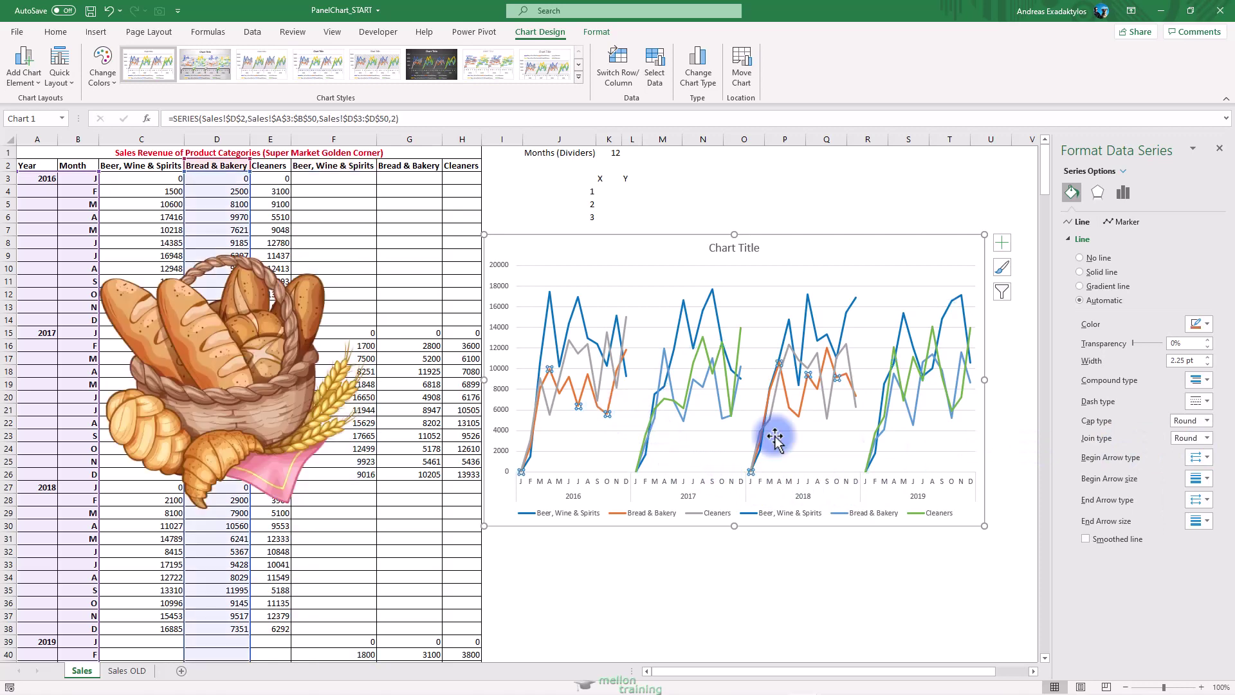
left_click(1206, 324)
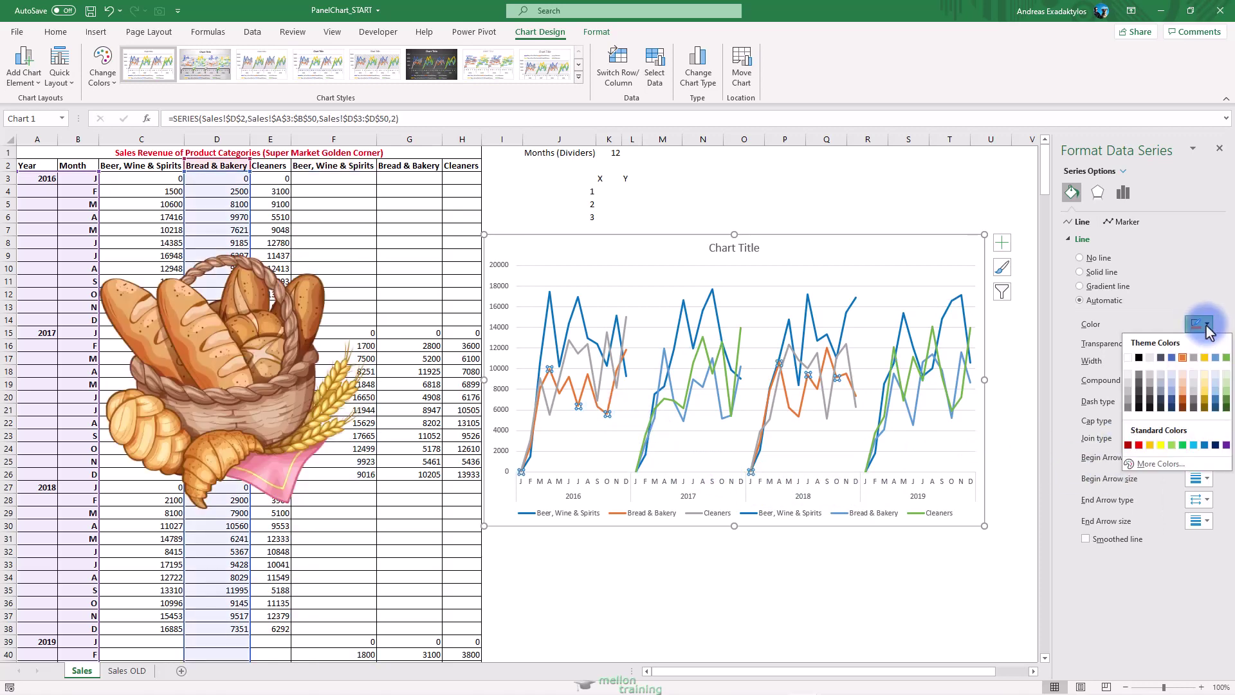
left_click(1138, 445)
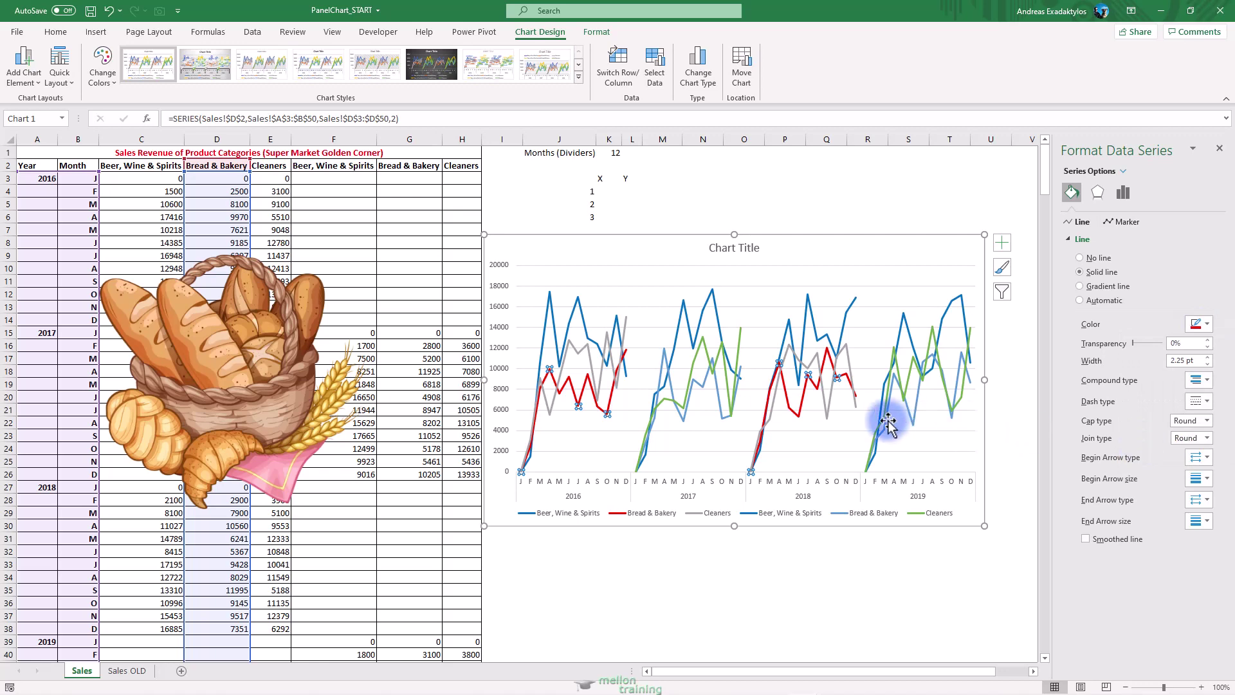
left_click(723, 418)
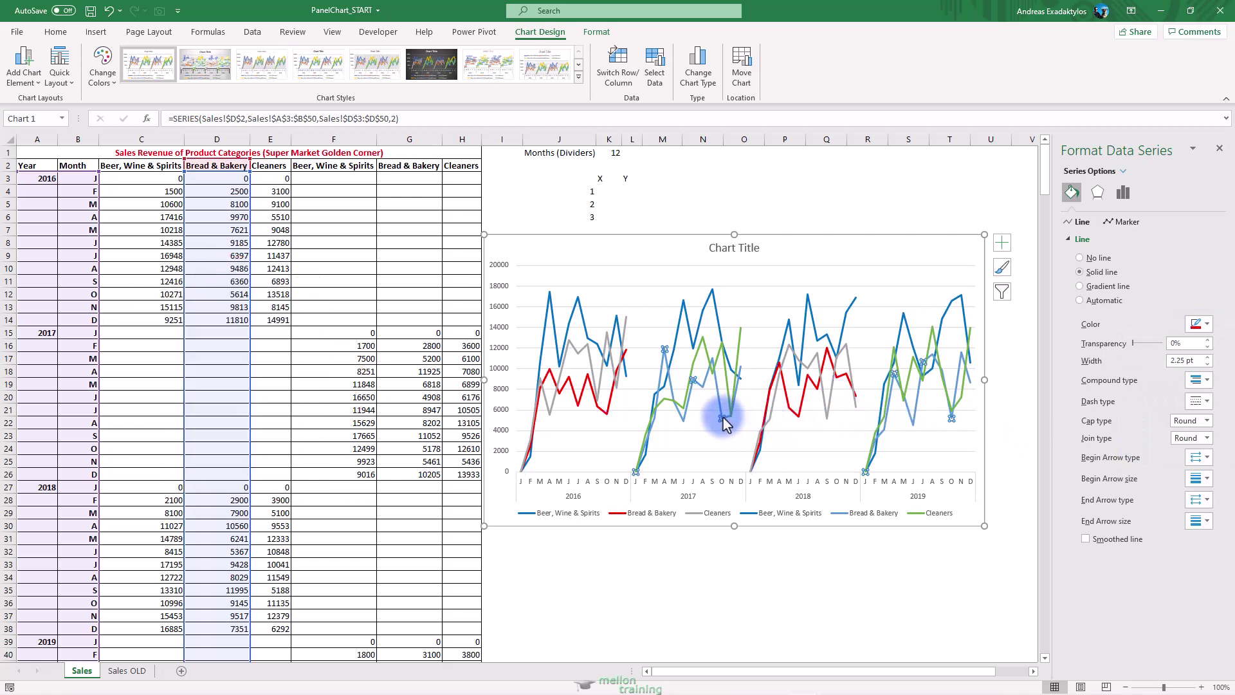
left_click(1205, 324)
left_click(1137, 444)
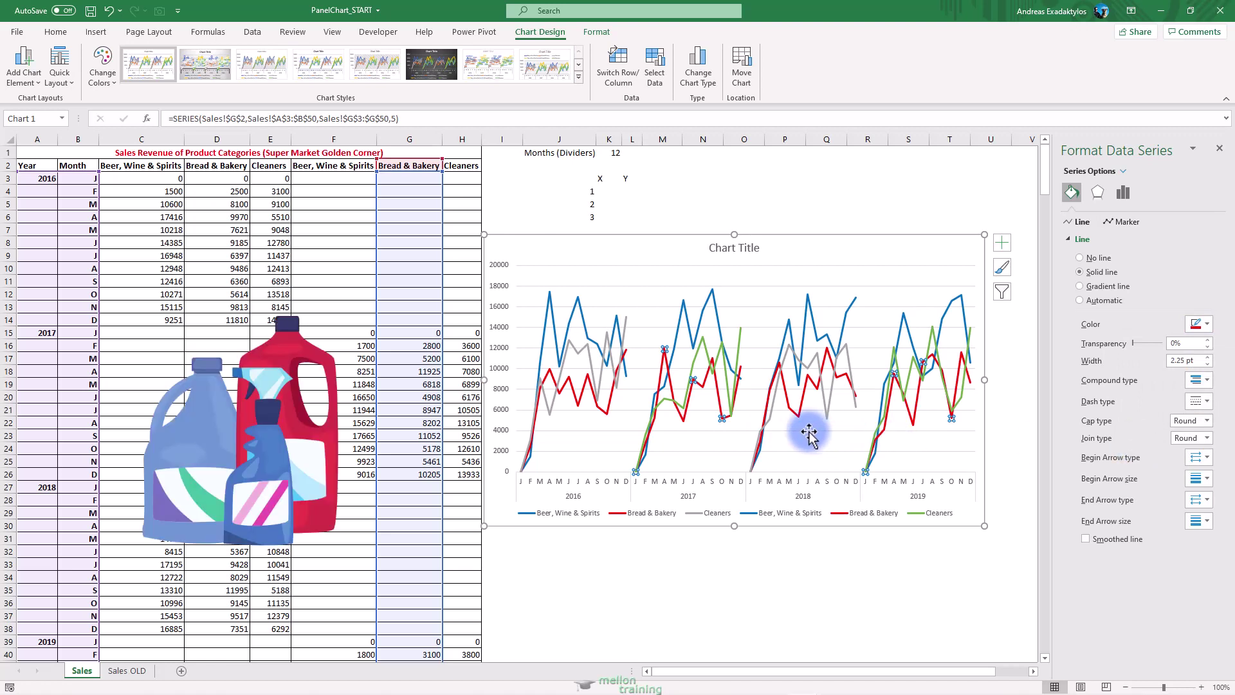
Step: Color both Cleaners lines green
left_click(593, 371)
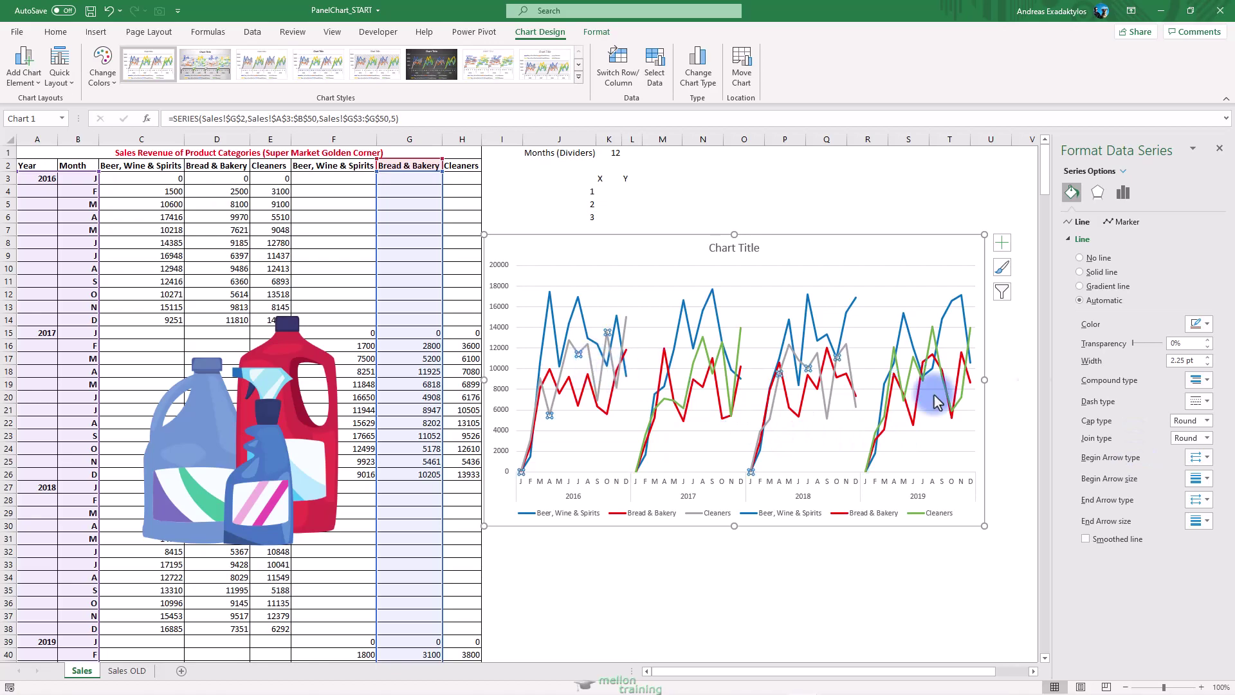
left_click(1198, 324)
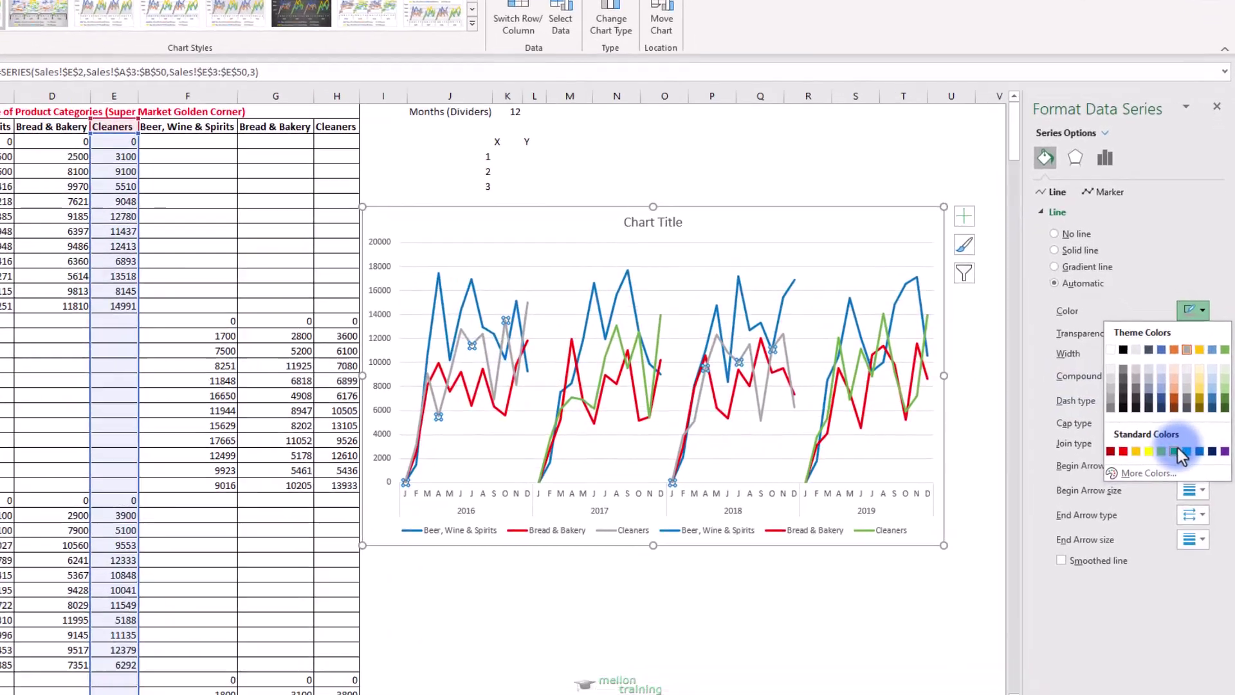
left_click(1176, 451)
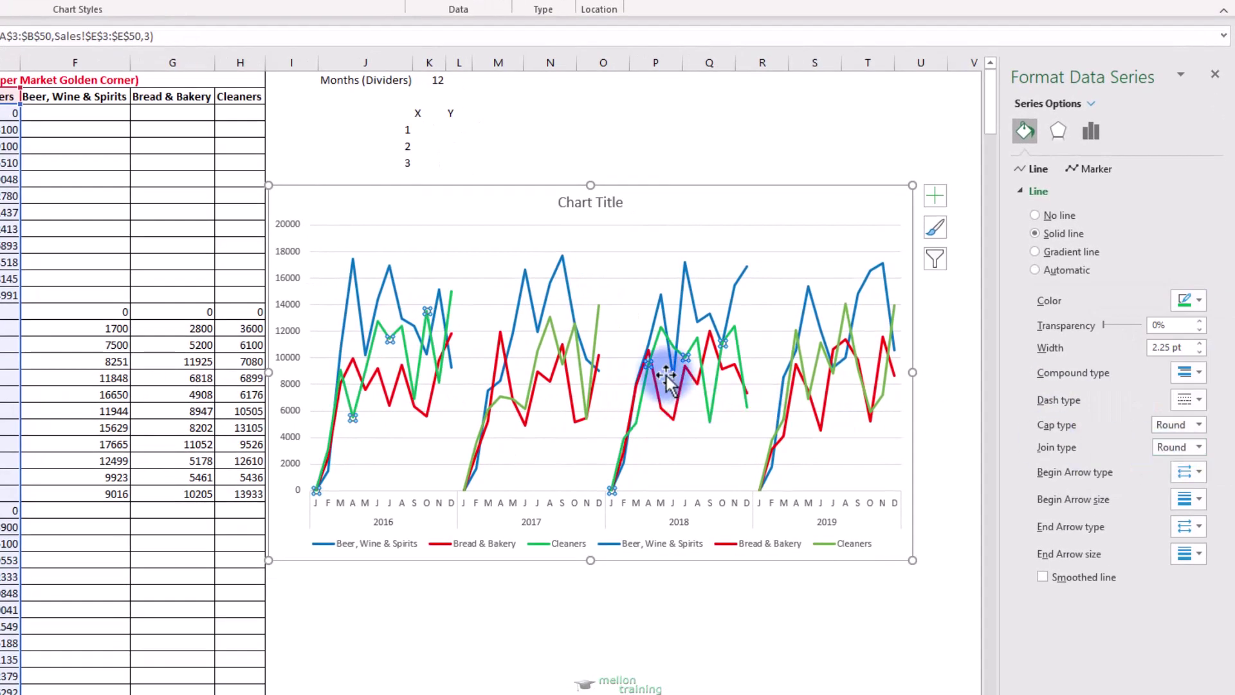
left_click(597, 327)
left_click(1185, 300)
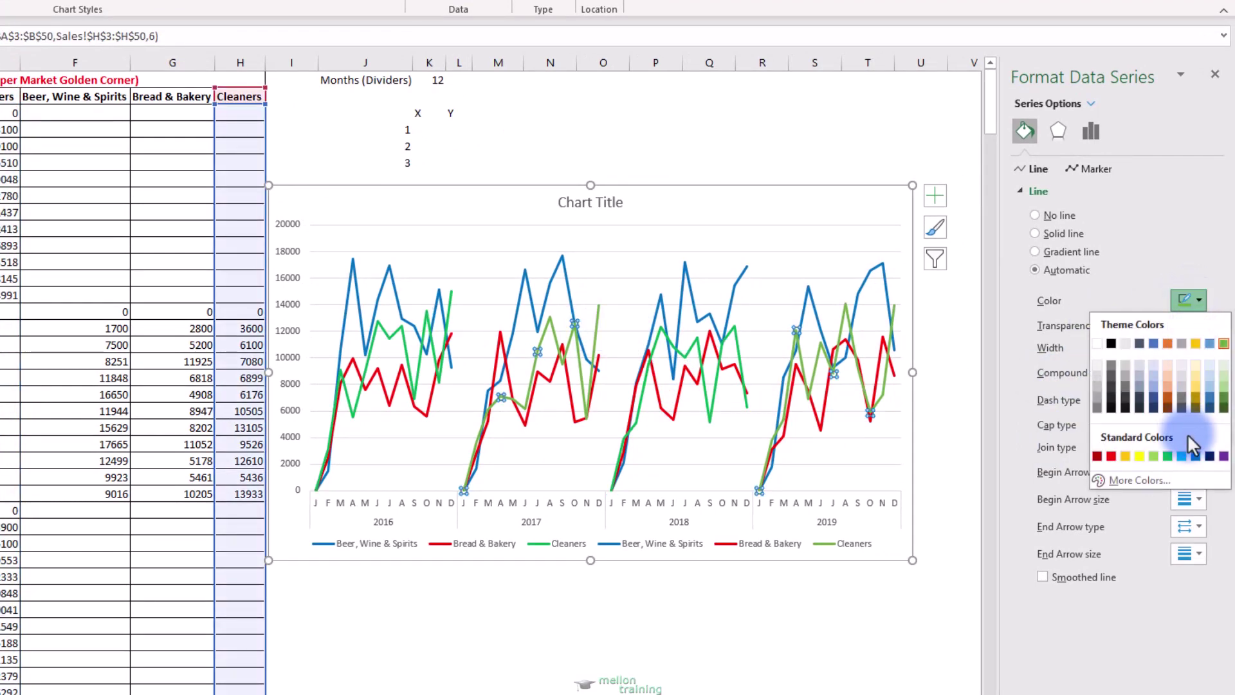
left_click(1168, 454)
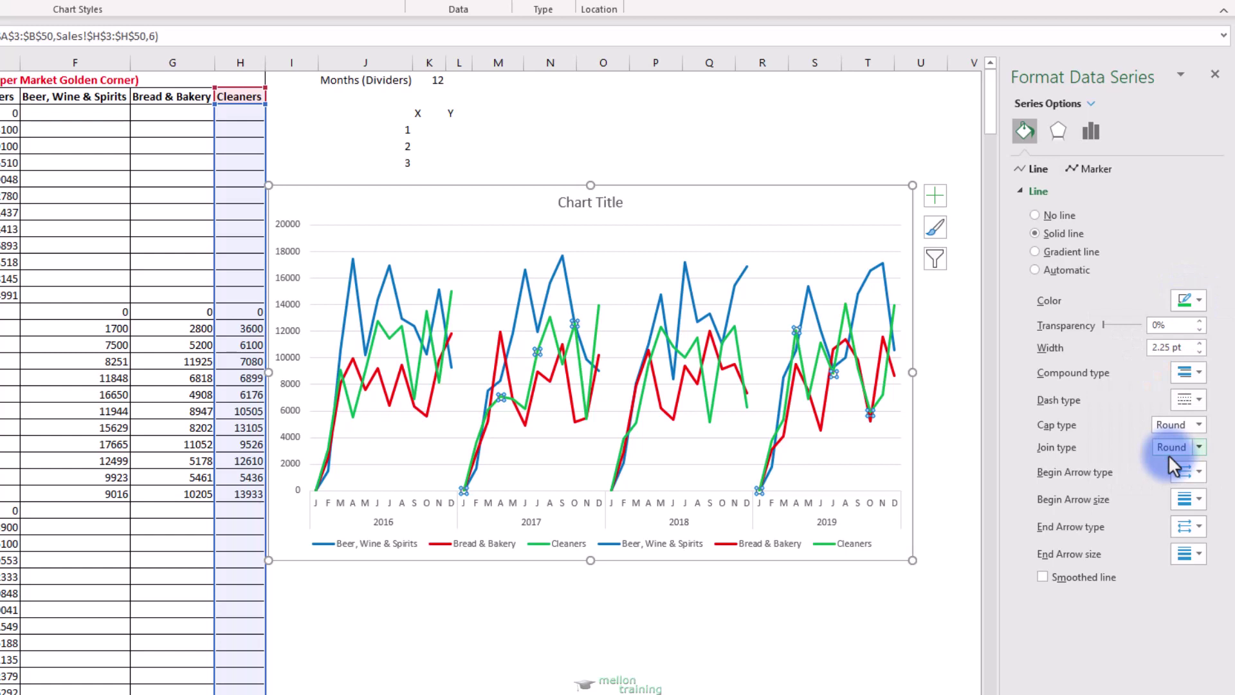
Step: Close the Format Data Series pane and delete the chart title
left_click(1215, 74)
left_click(609, 210)
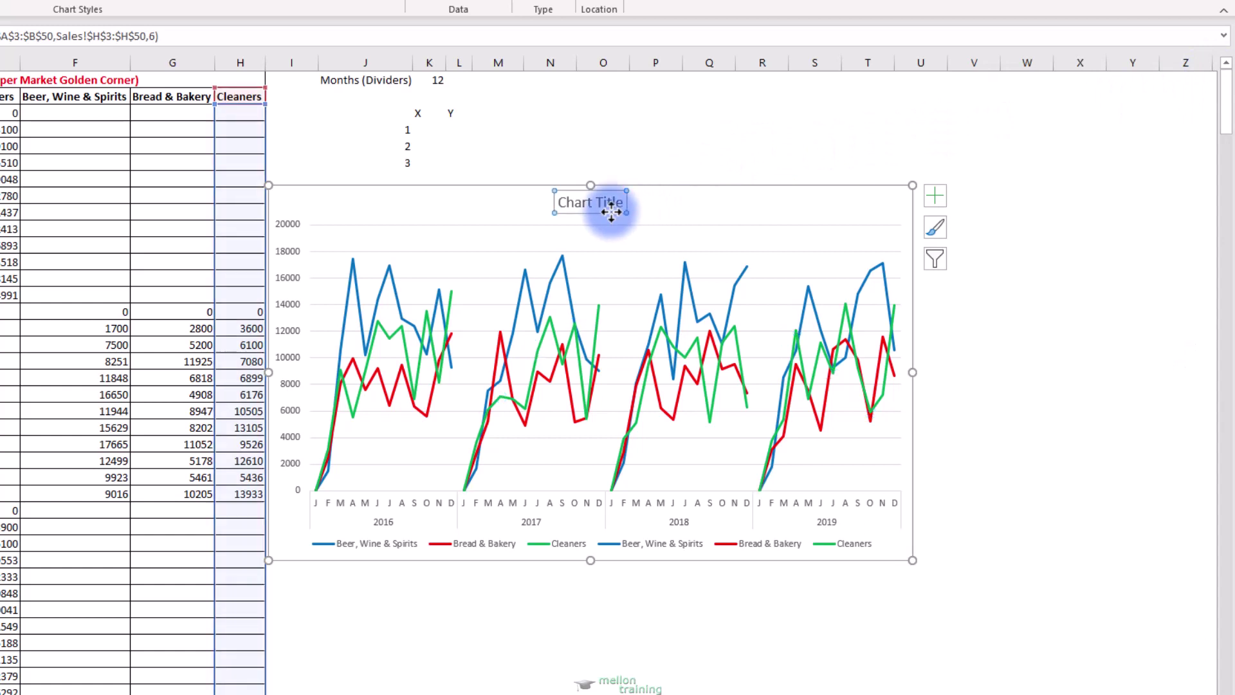
key("Delete")
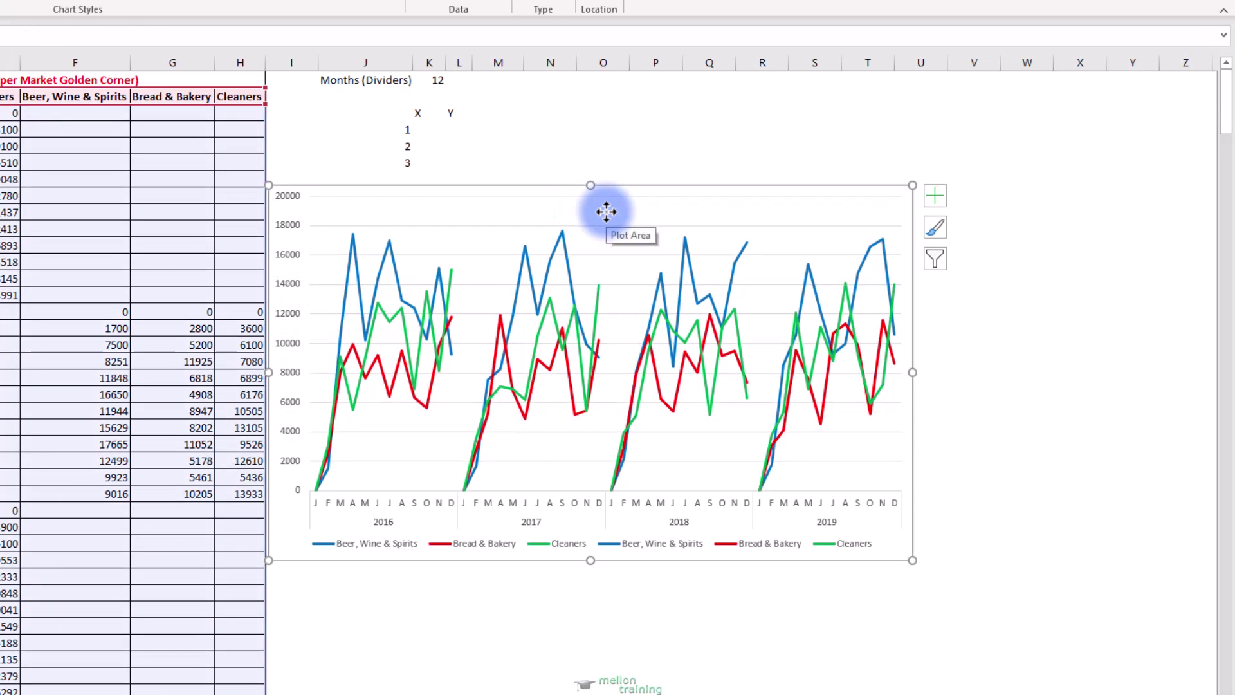
Step: Delete the duplicate Cleaners, Bread & Bakery and Beer, Wine & Spirits legend entries
left_click(854, 546)
left_click(855, 542)
key("Delete")
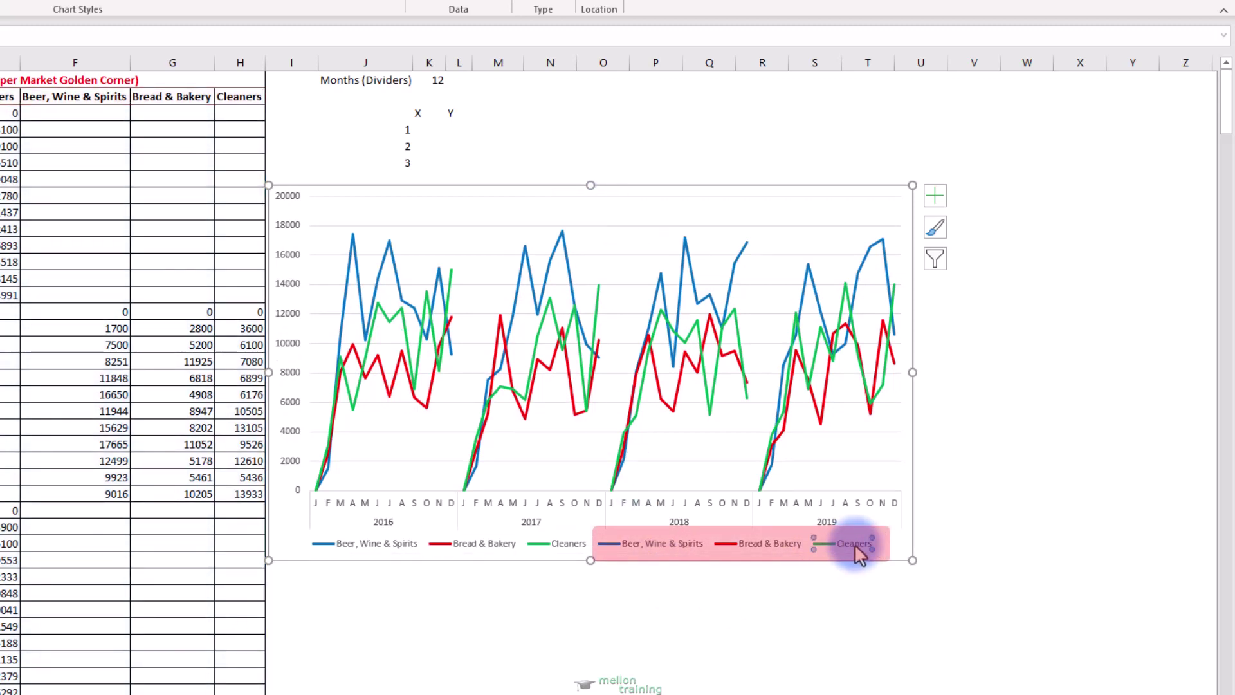
left_click(803, 545)
key("Delete")
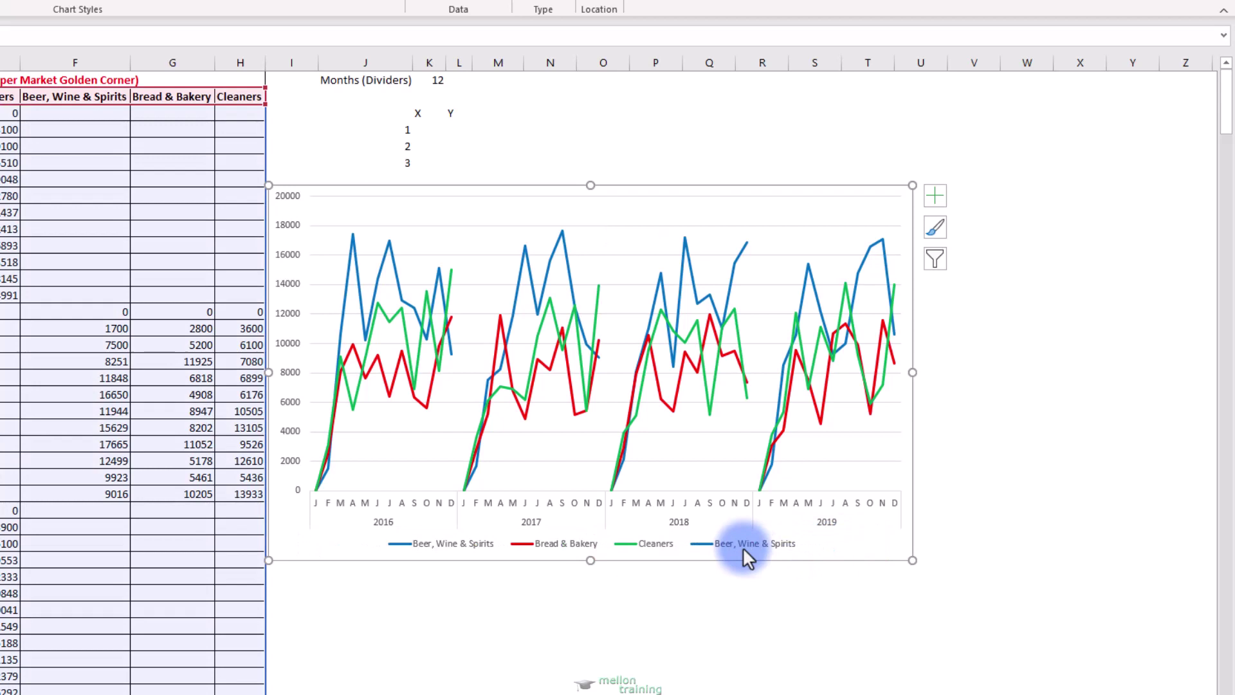
left_click(752, 544)
left_click(758, 543)
key("Delete")
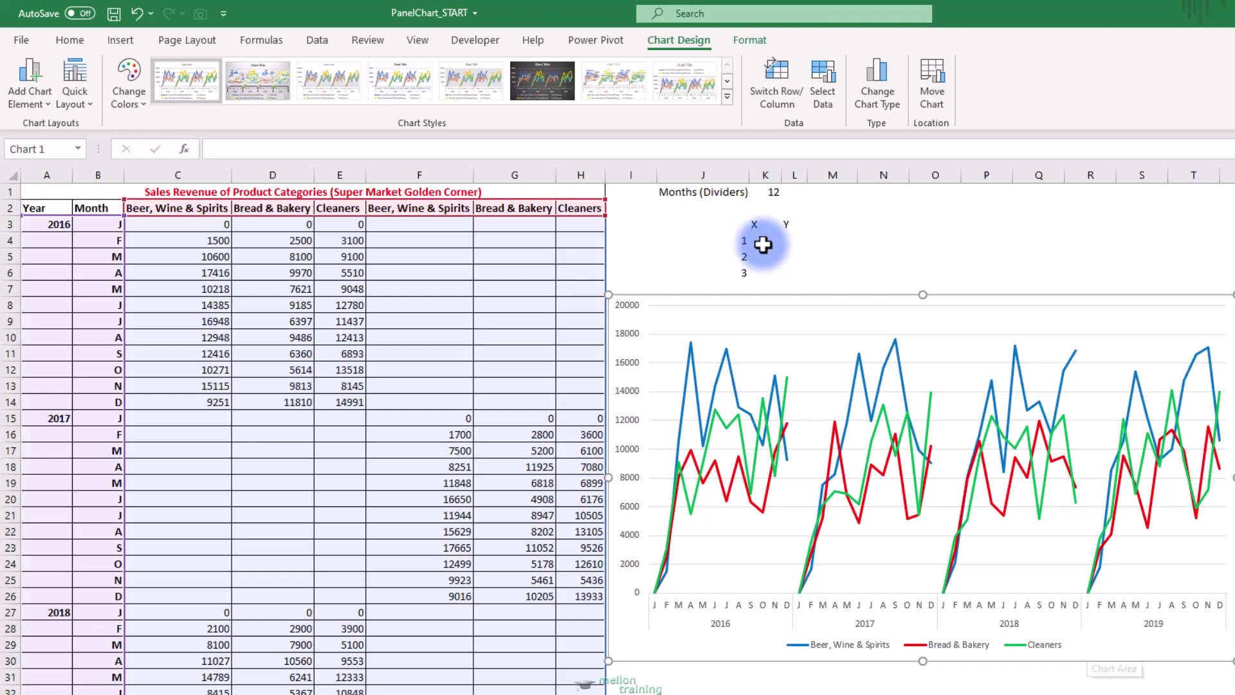
Step: Enter =$K$1*J4+0.5 in K4 and fill it down to K6 for divider positions
left_click(763, 243)
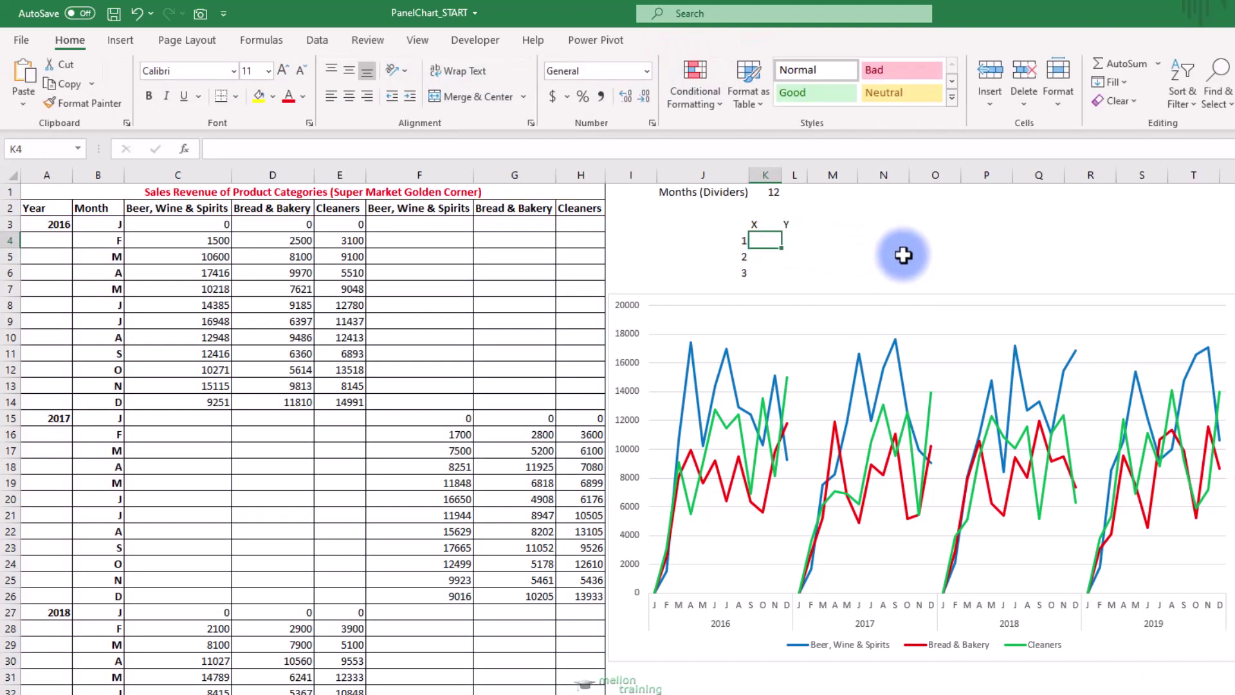
type("=")
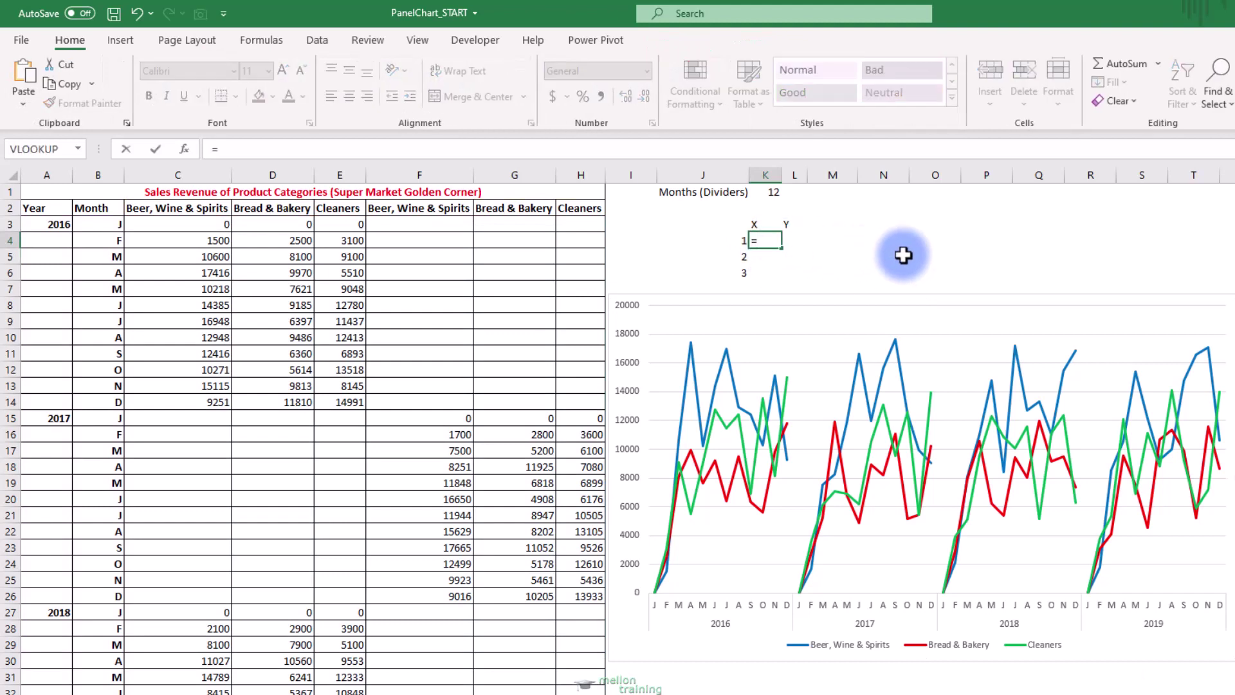
type("k1")
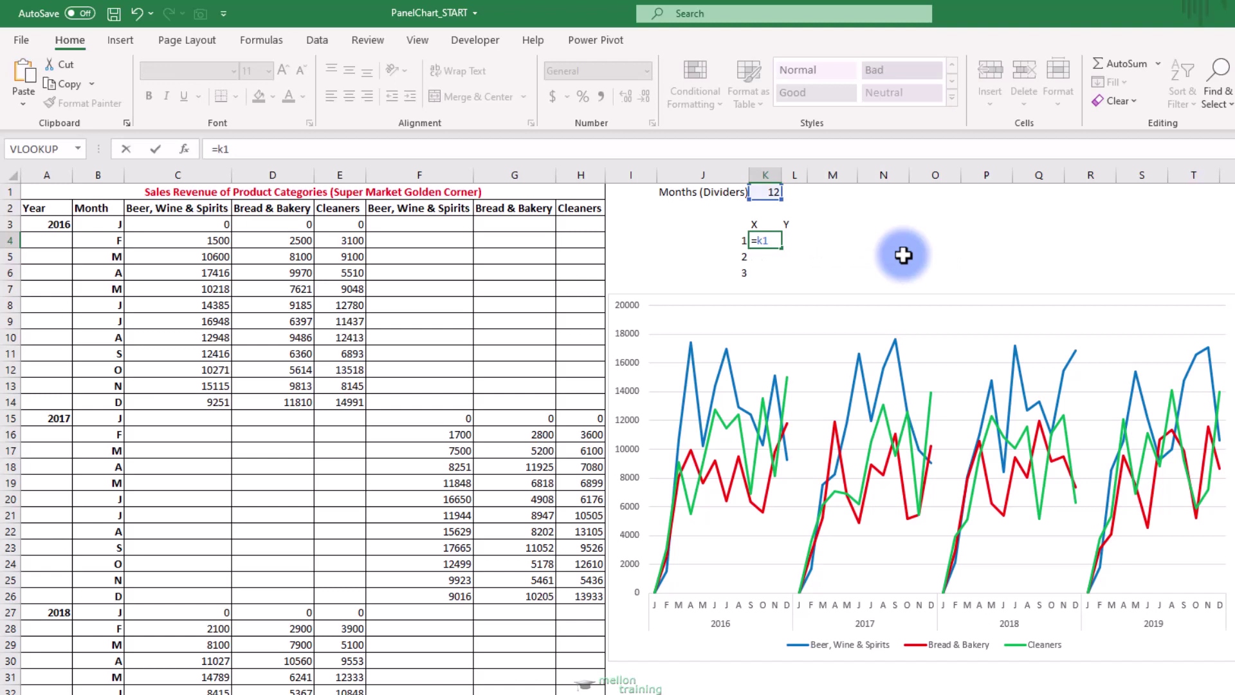
key("F4")
type("*")
key("Left")
type("+")
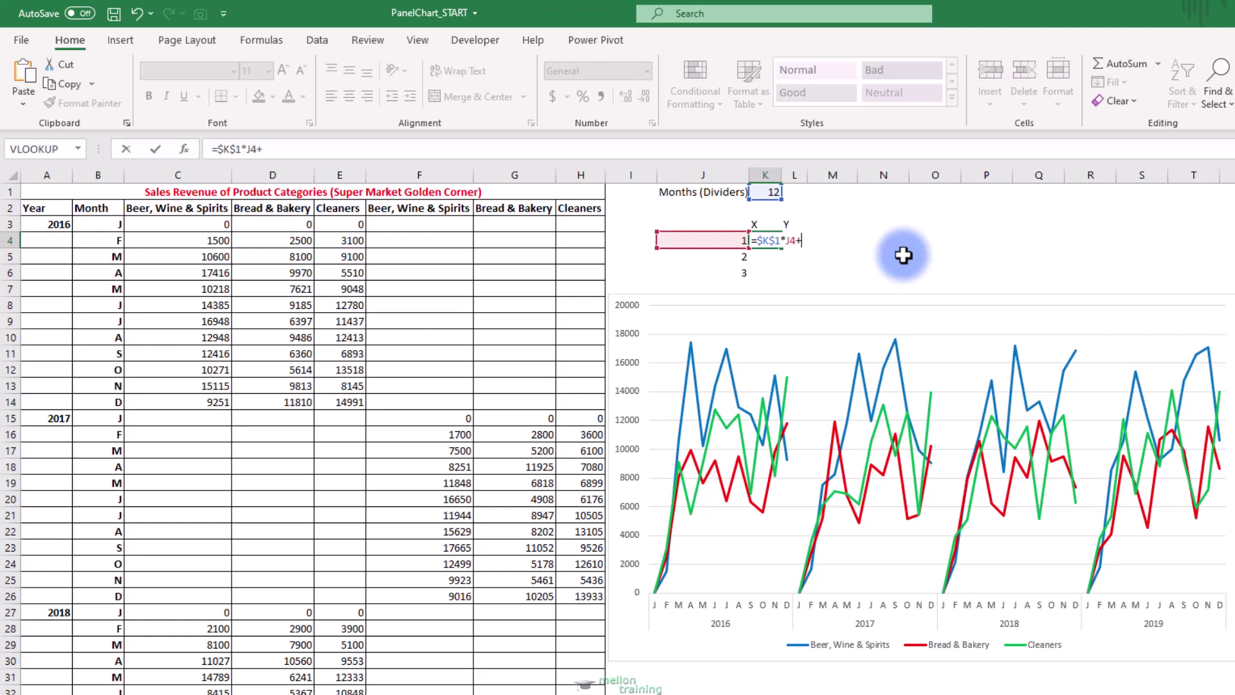
type("0.5")
key("Return")
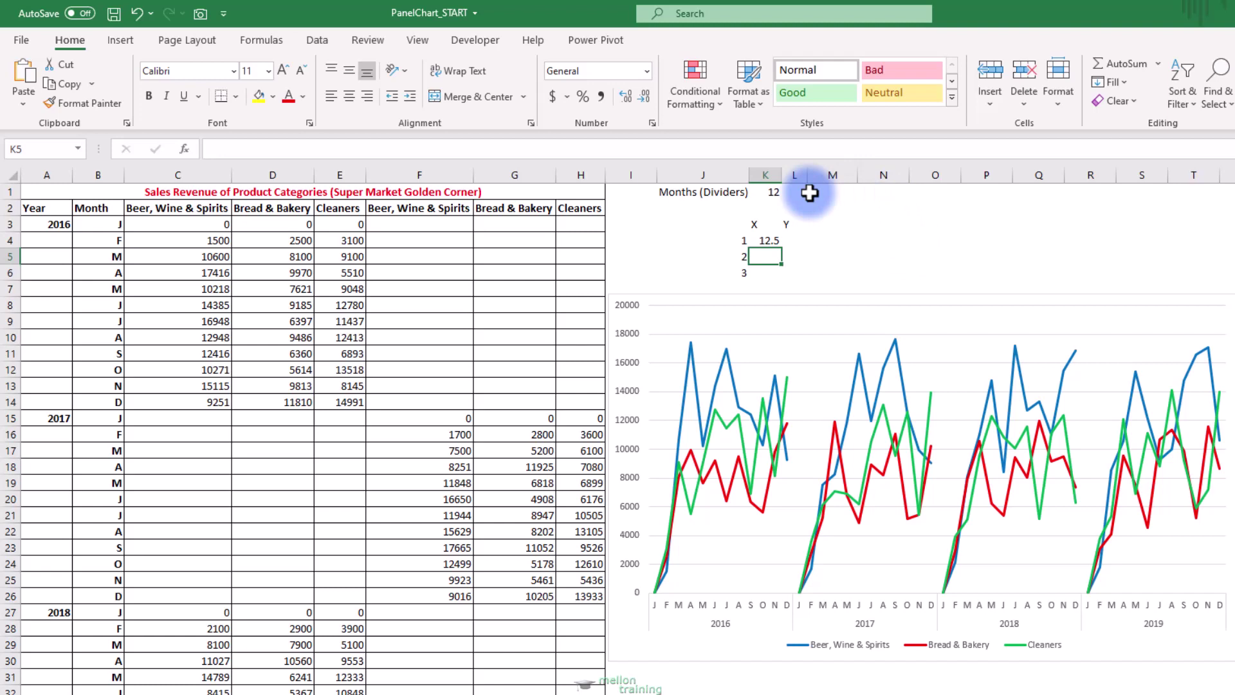
left_click(775, 245)
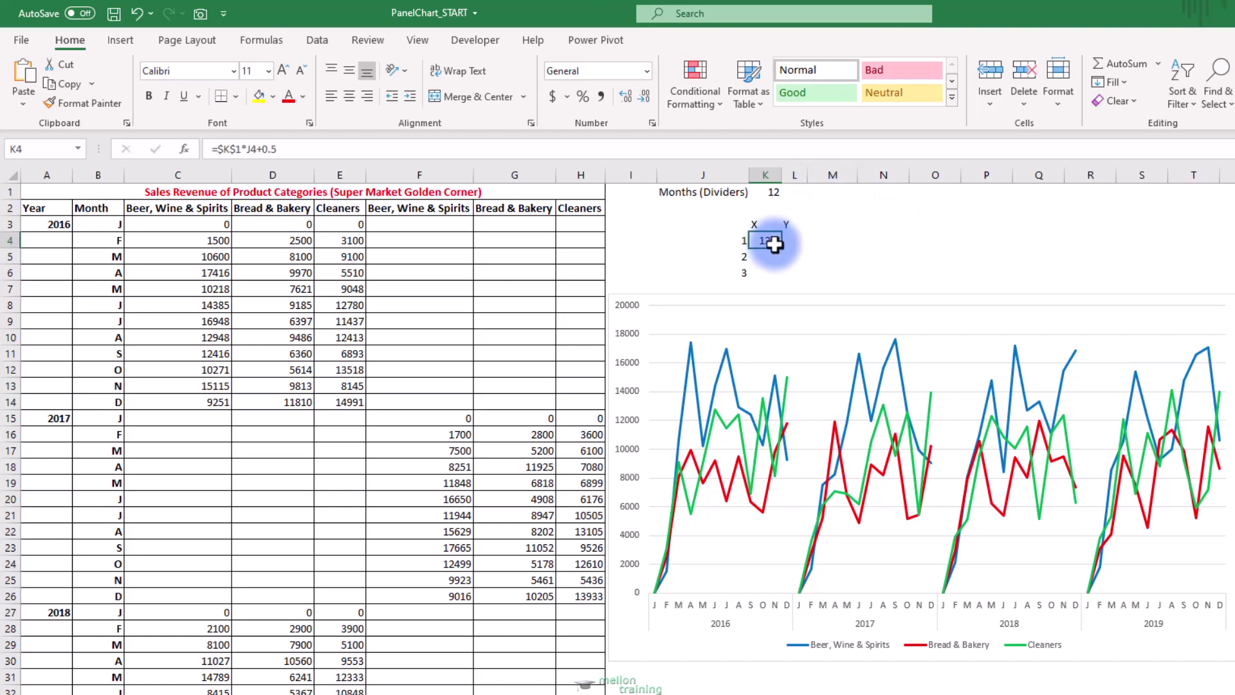
left_click_drag(780, 248, 781, 273)
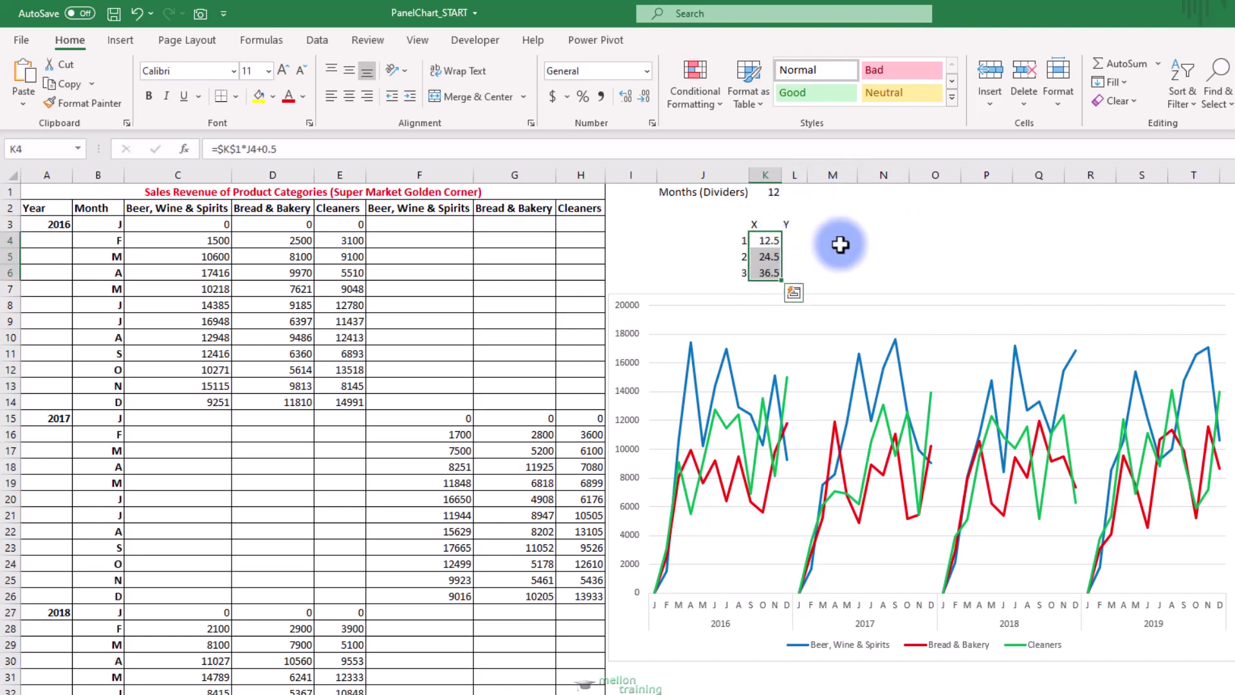
Step: Enter 0 as the Y value in L4, L5 and L6
left_click(797, 239)
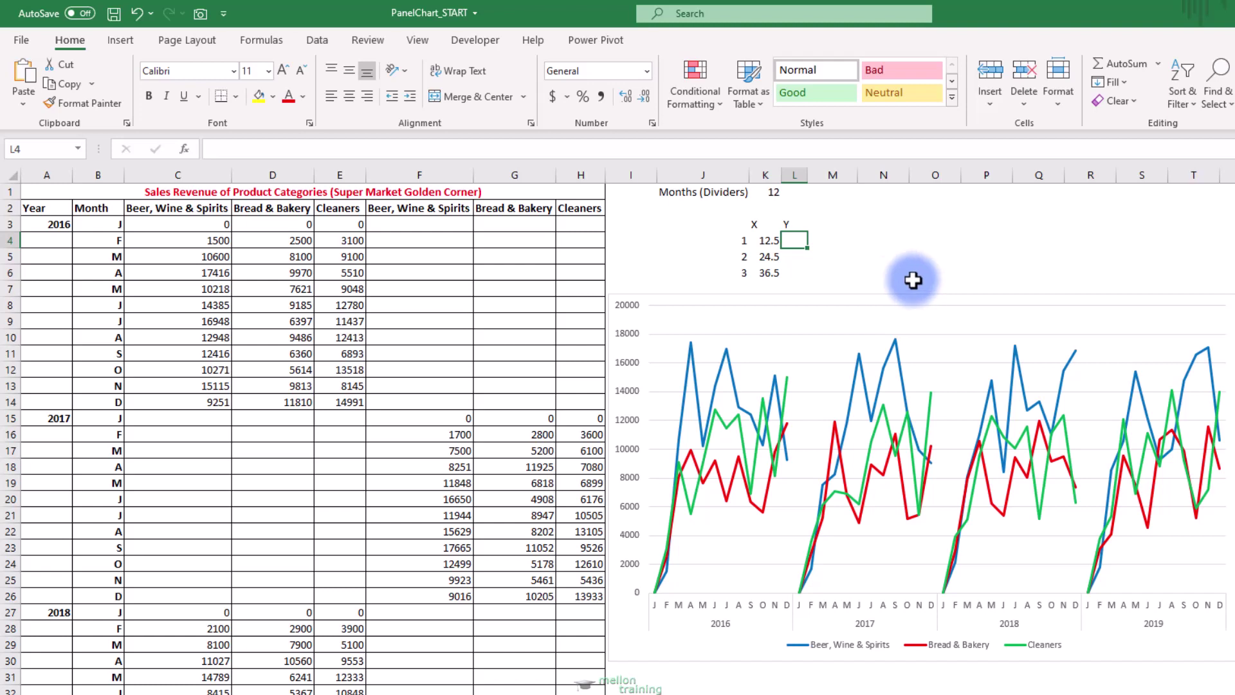
type("0")
key("Return")
type("0")
key("Return")
type("0")
key("Return")
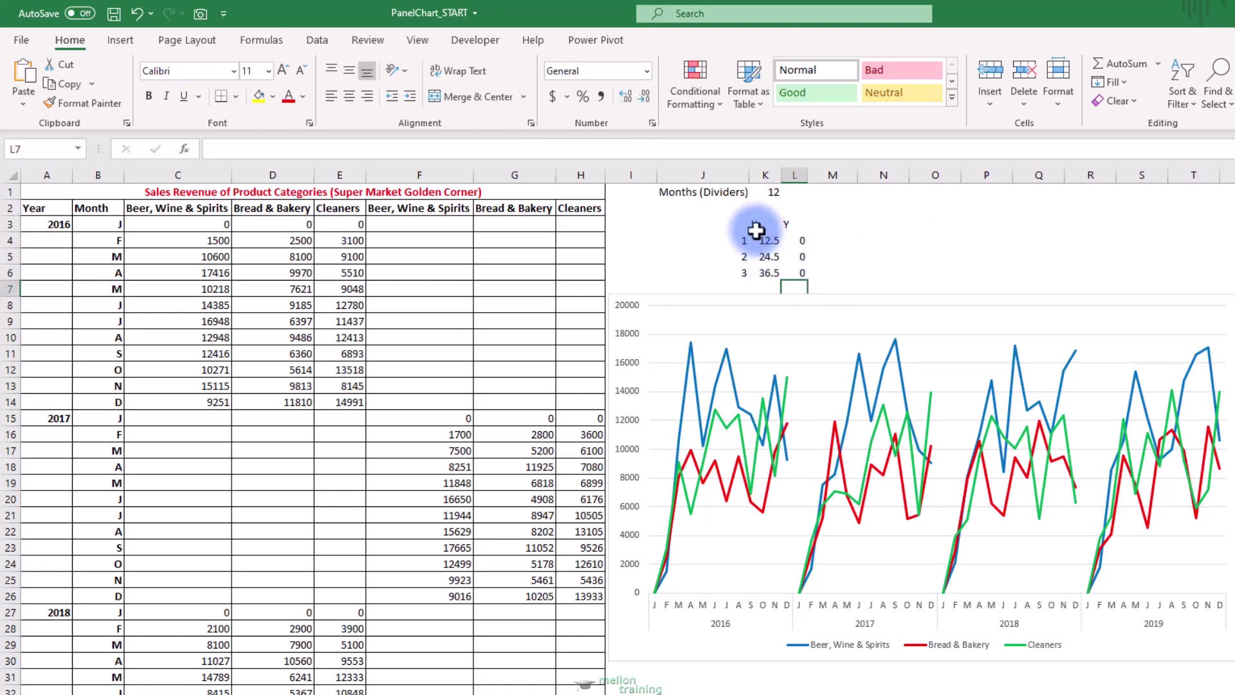
Step: Paste Special the K3:L6 table into the chart as a new series, with categories in the first column
left_click_drag(756, 230, 794, 271)
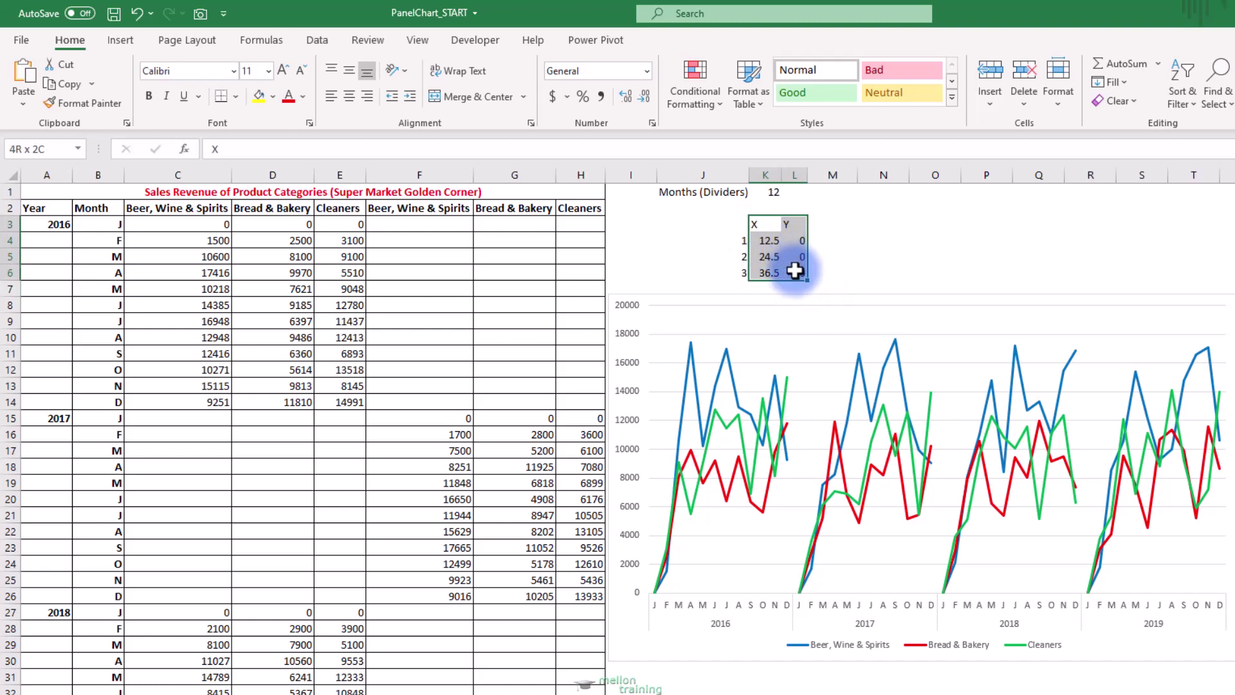
left_click(66, 85)
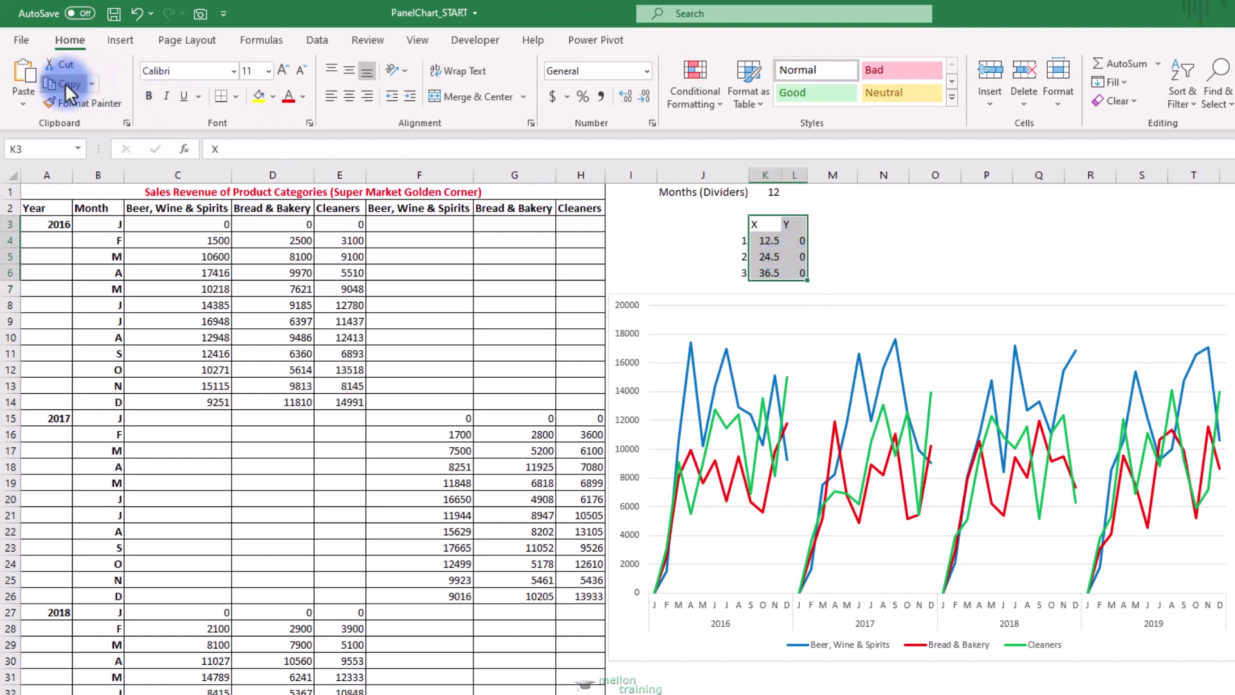
left_click(717, 299)
left_click(25, 107)
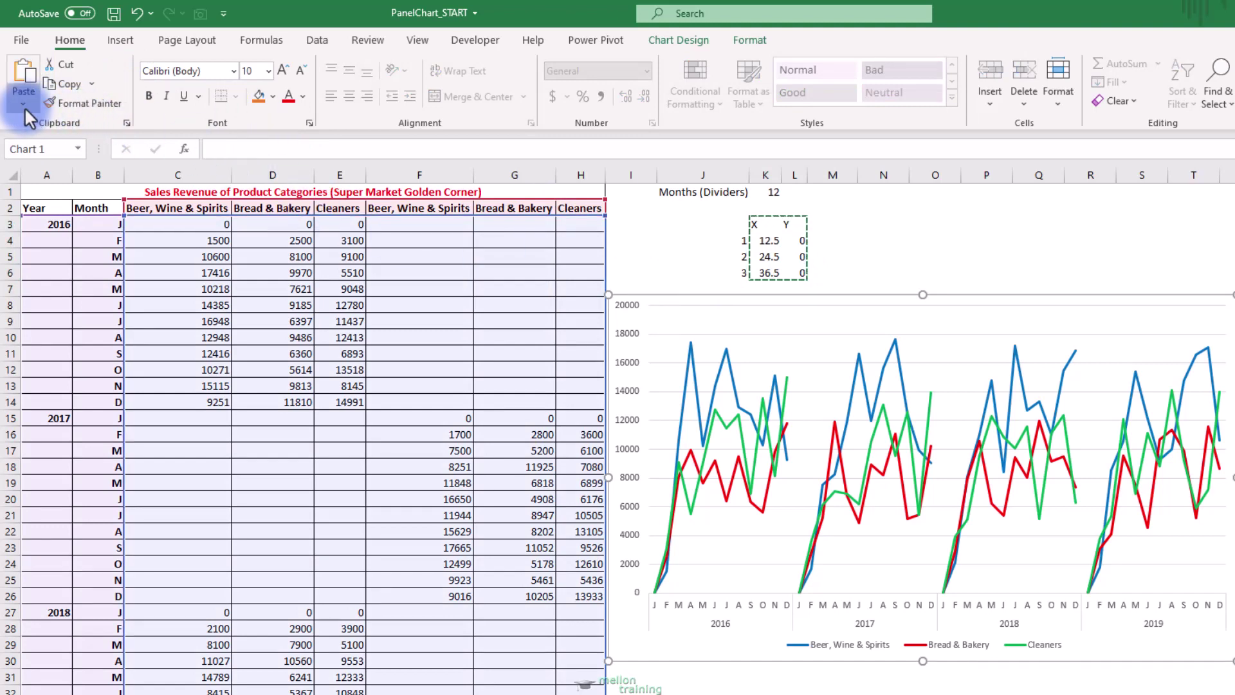
left_click(100, 173)
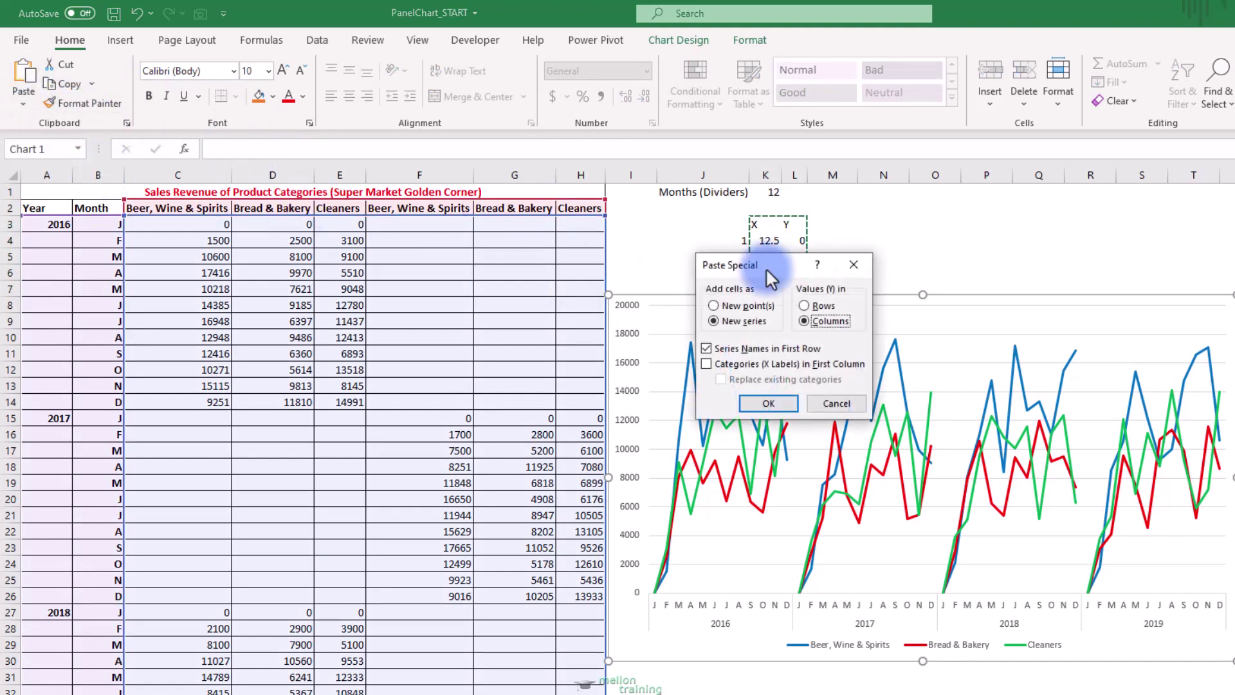
left_click_drag(766, 267, 1024, 194)
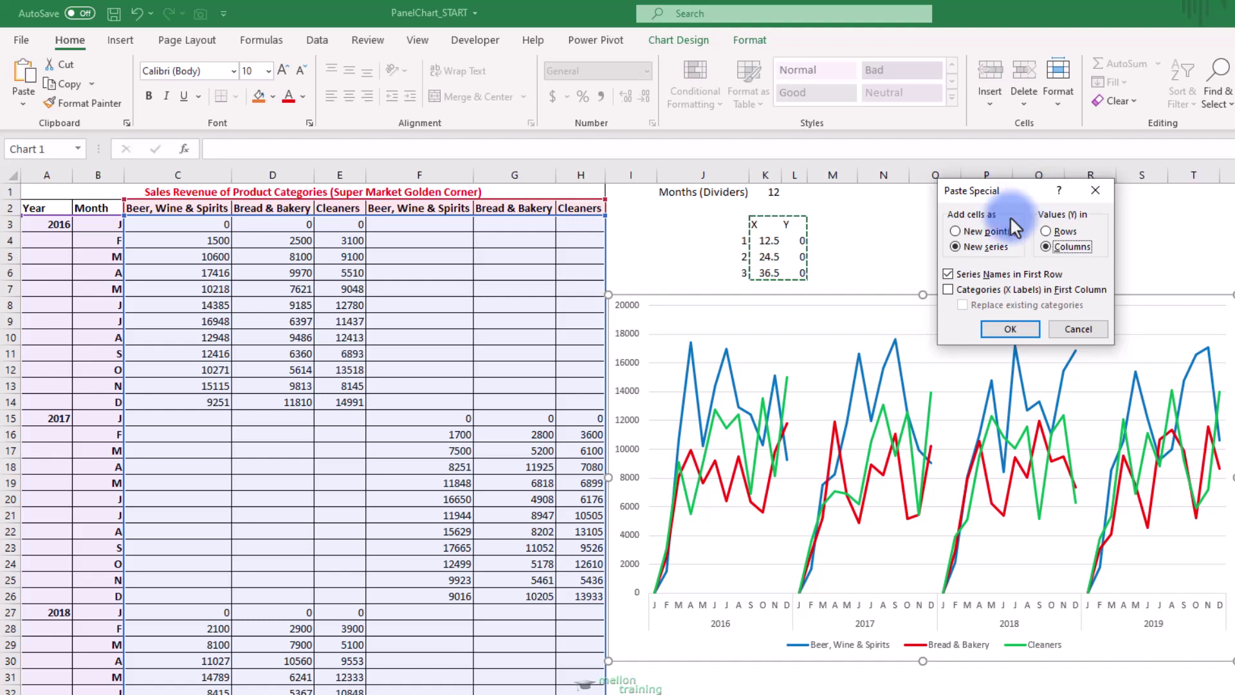
left_click(947, 289)
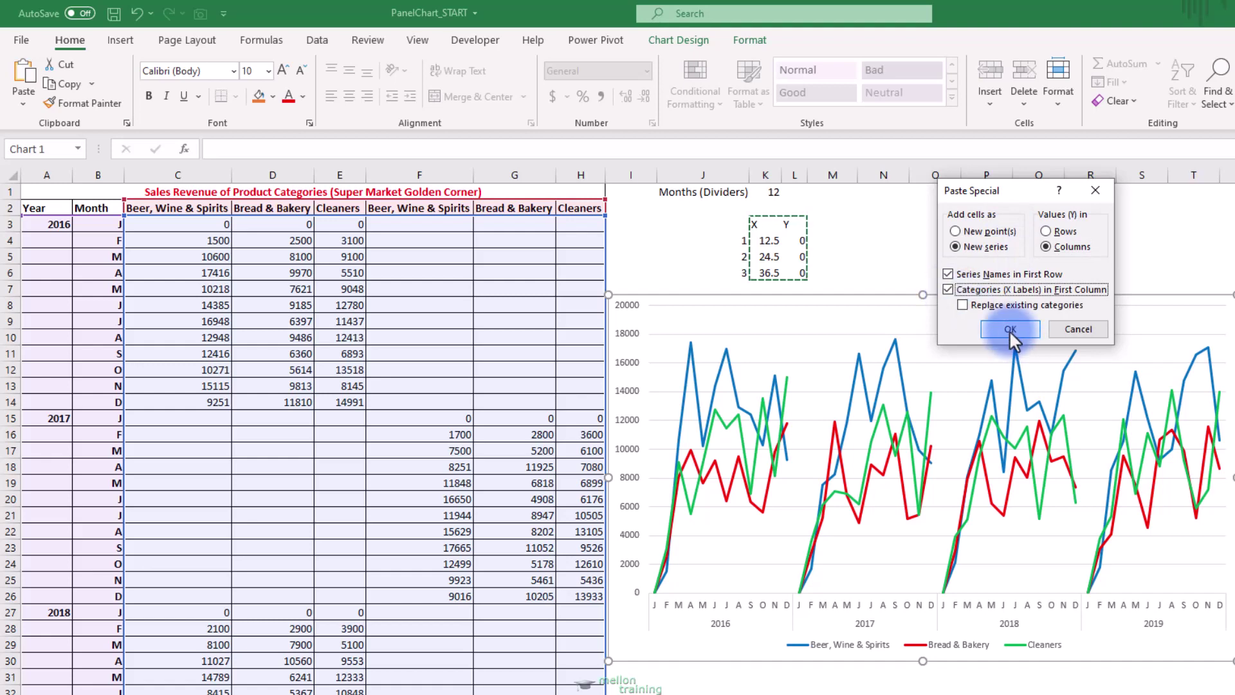
left_click(1009, 329)
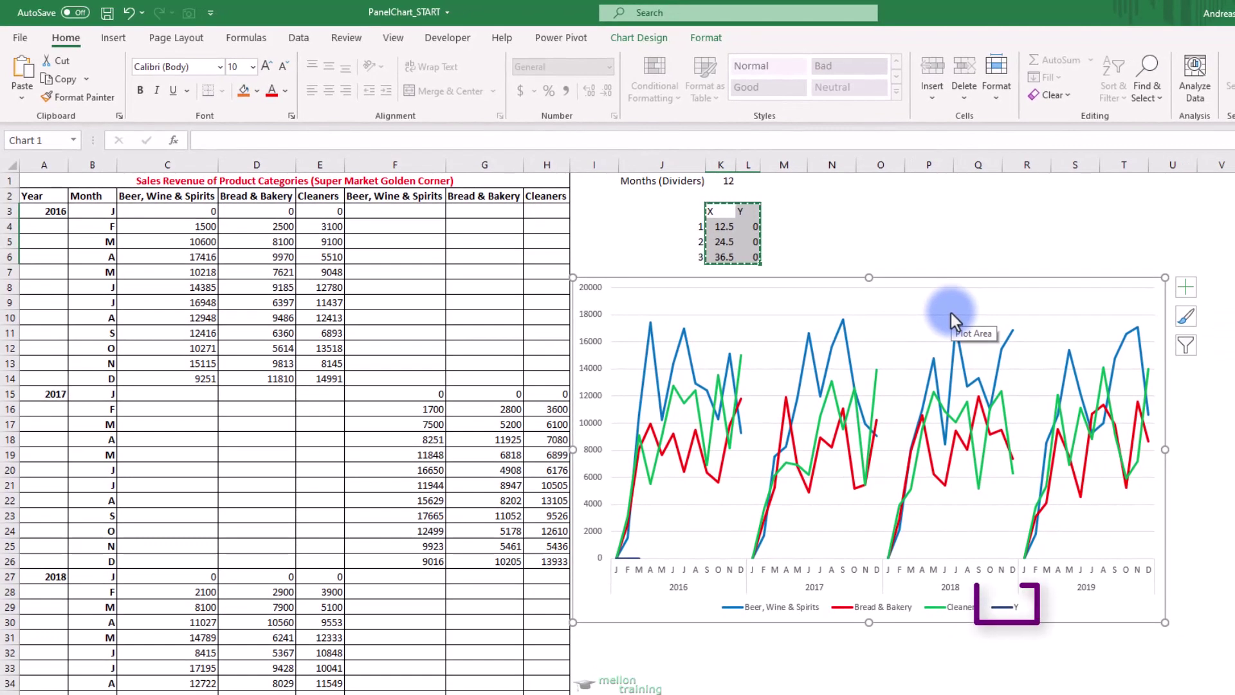
Step: Select Series 'Y' from the Format tab's Chart Elements list
left_click(707, 39)
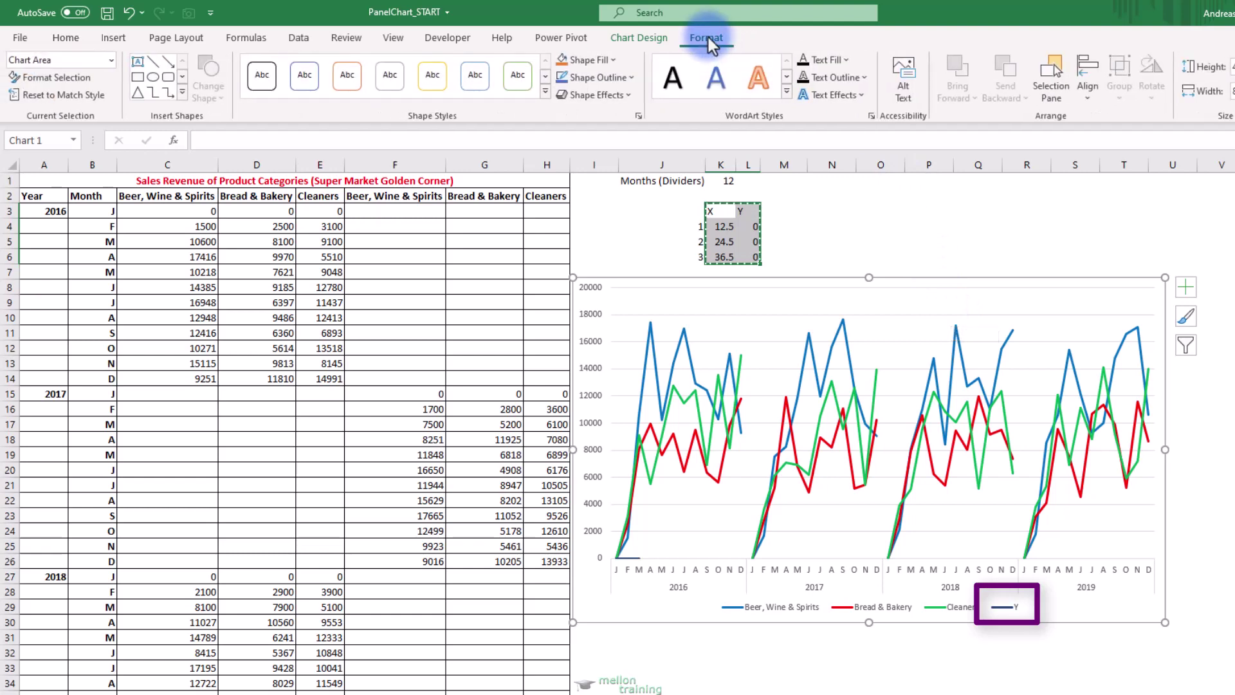
left_click(113, 61)
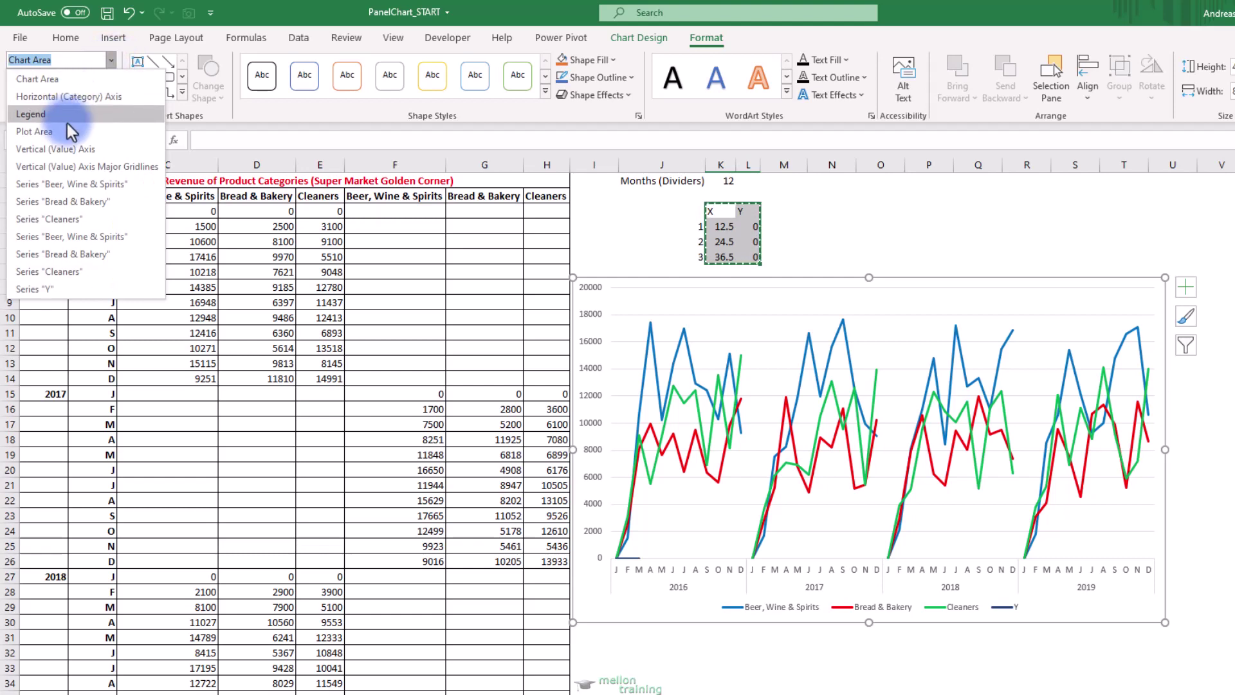
left_click(68, 289)
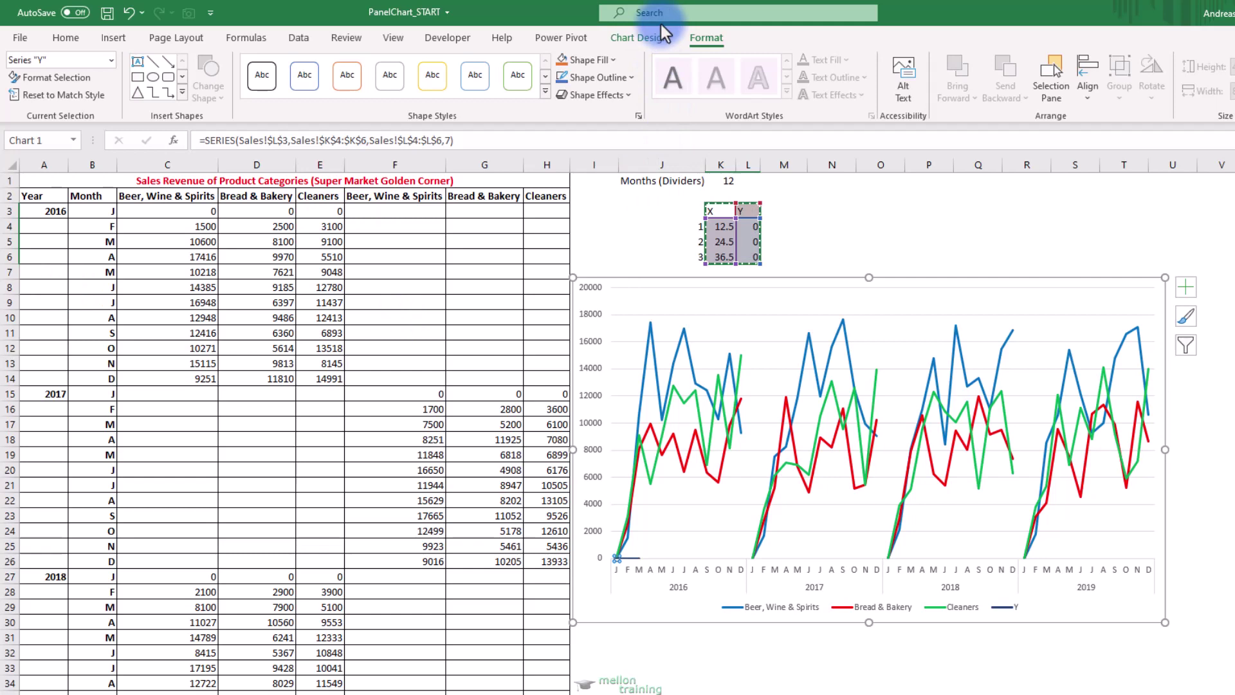
left_click(635, 42)
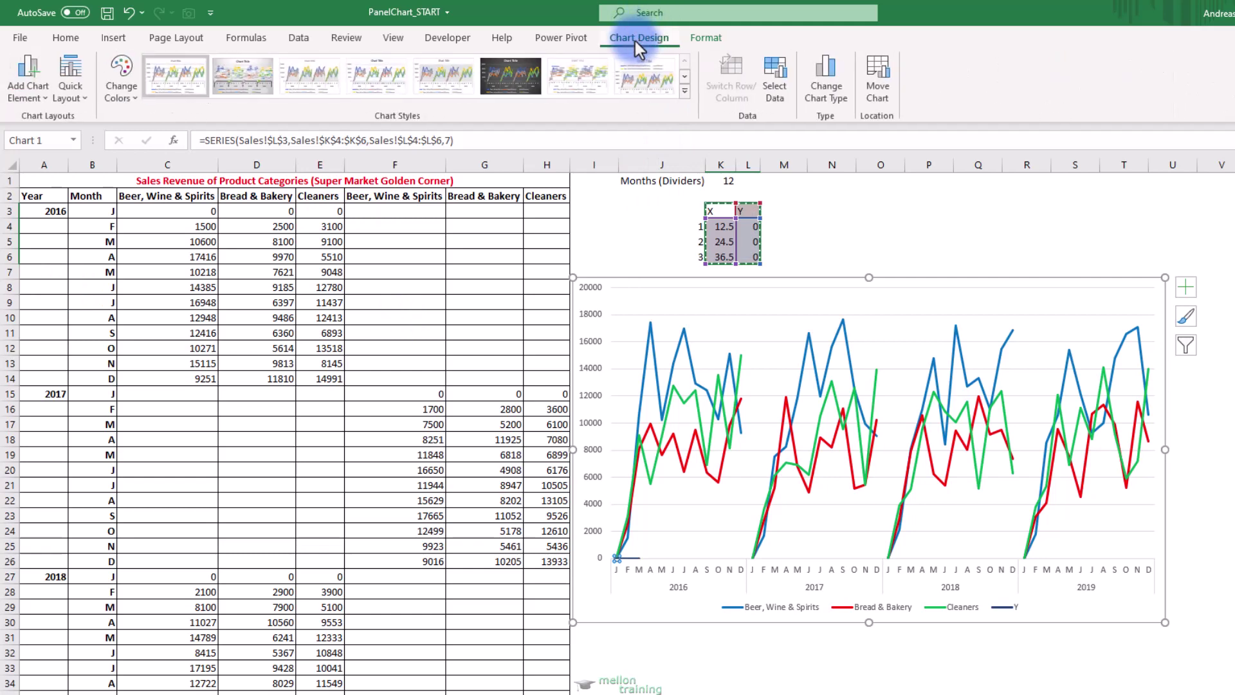
Step: In Change Chart Type, set series Y to Scatter on the secondary axis
left_click(870, 120)
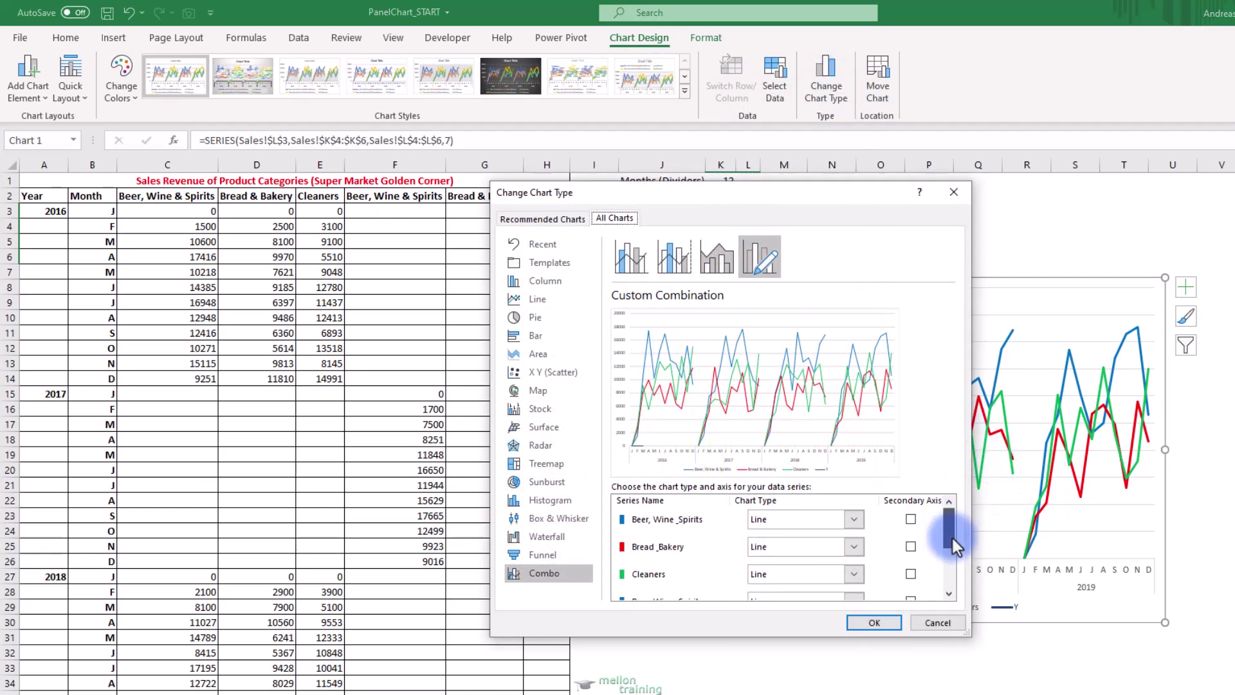
left_click_drag(952, 538, 953, 570)
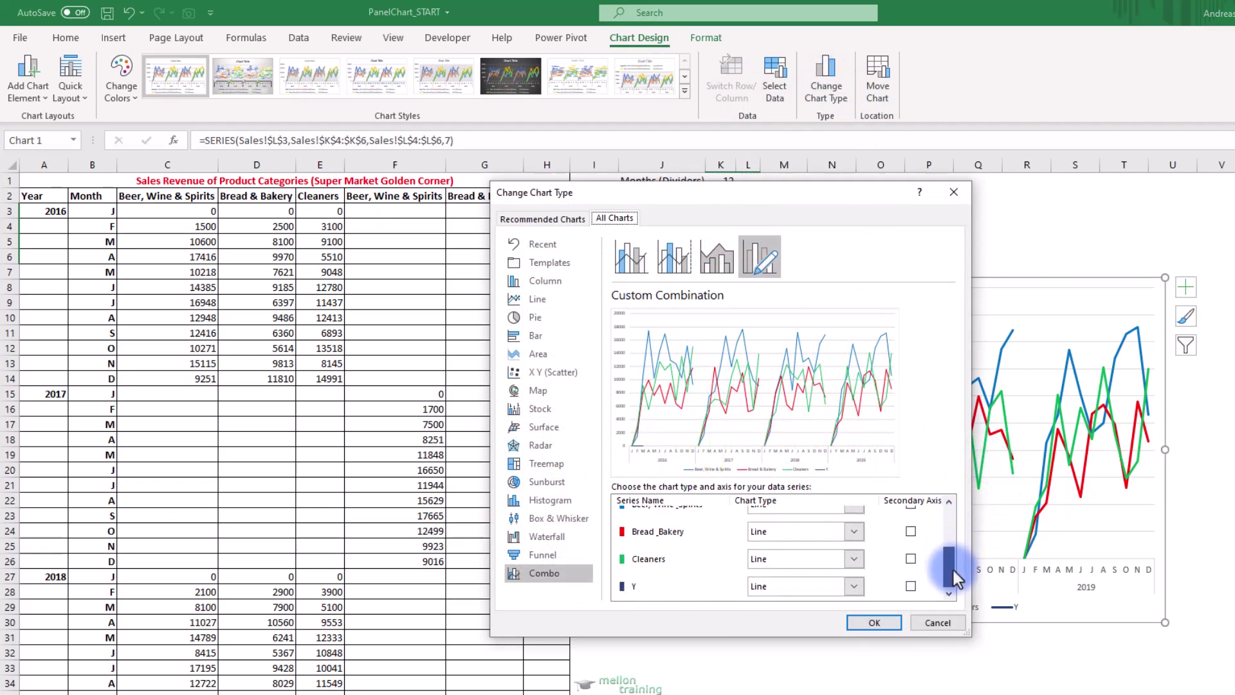
left_click(852, 586)
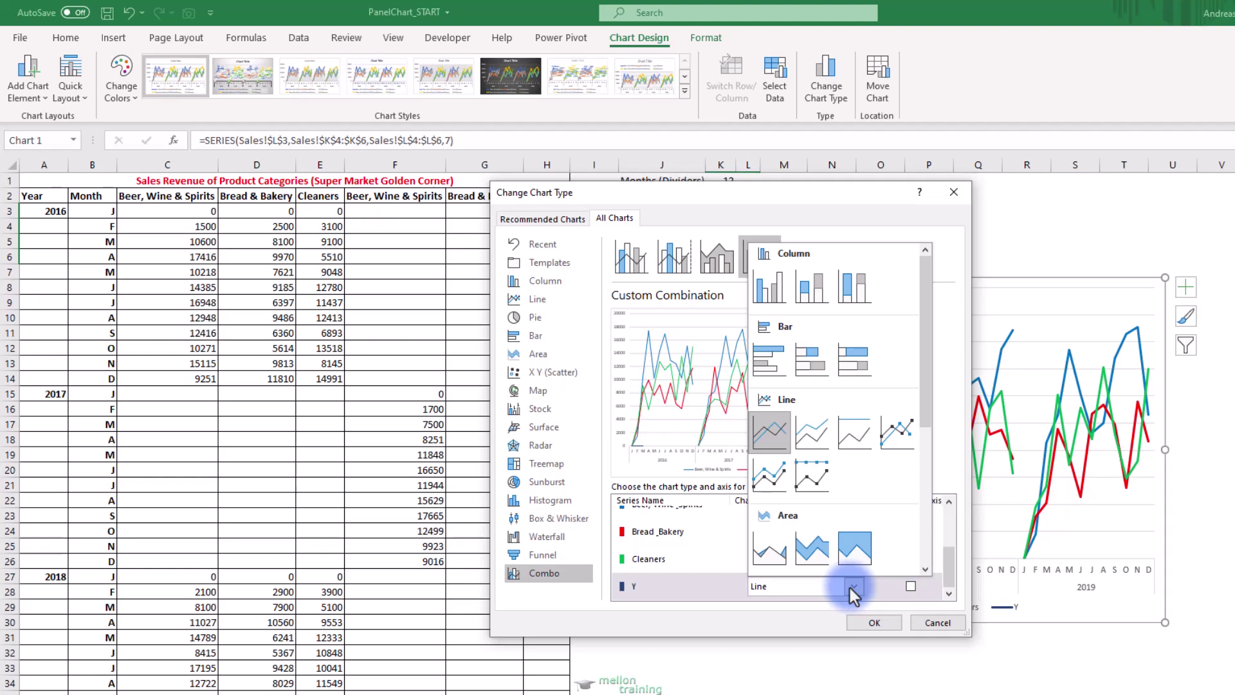
scroll(804, 455, "down", 4)
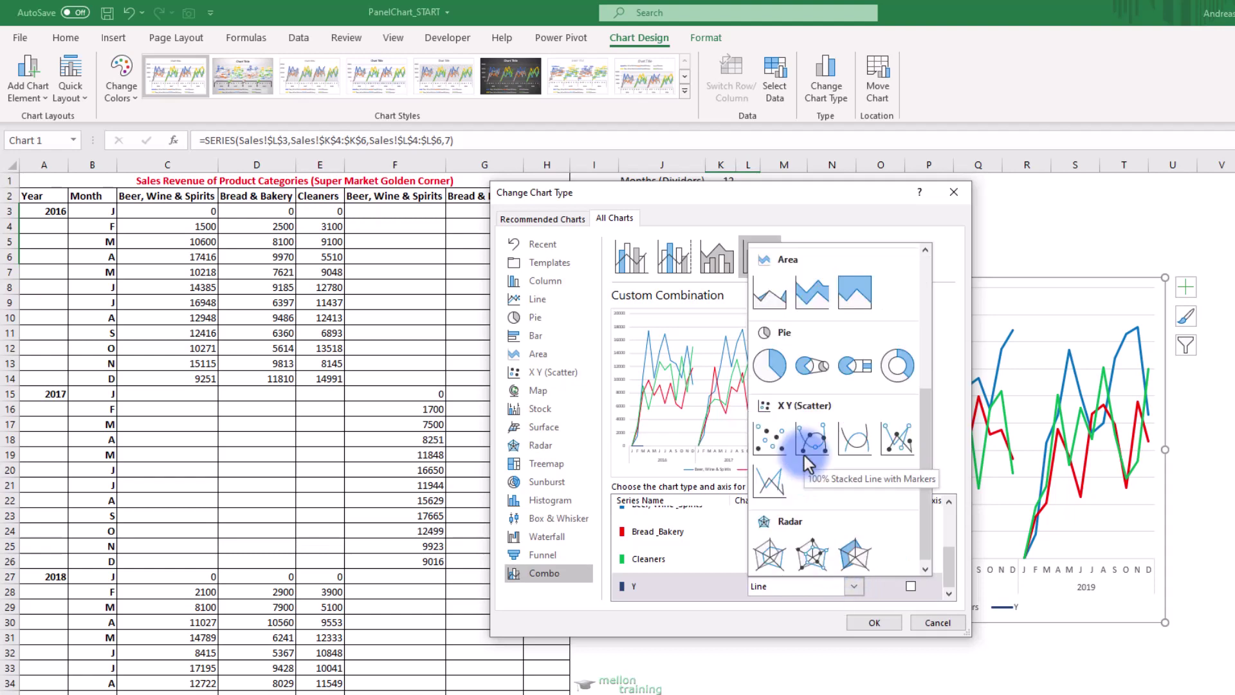
left_click(774, 446)
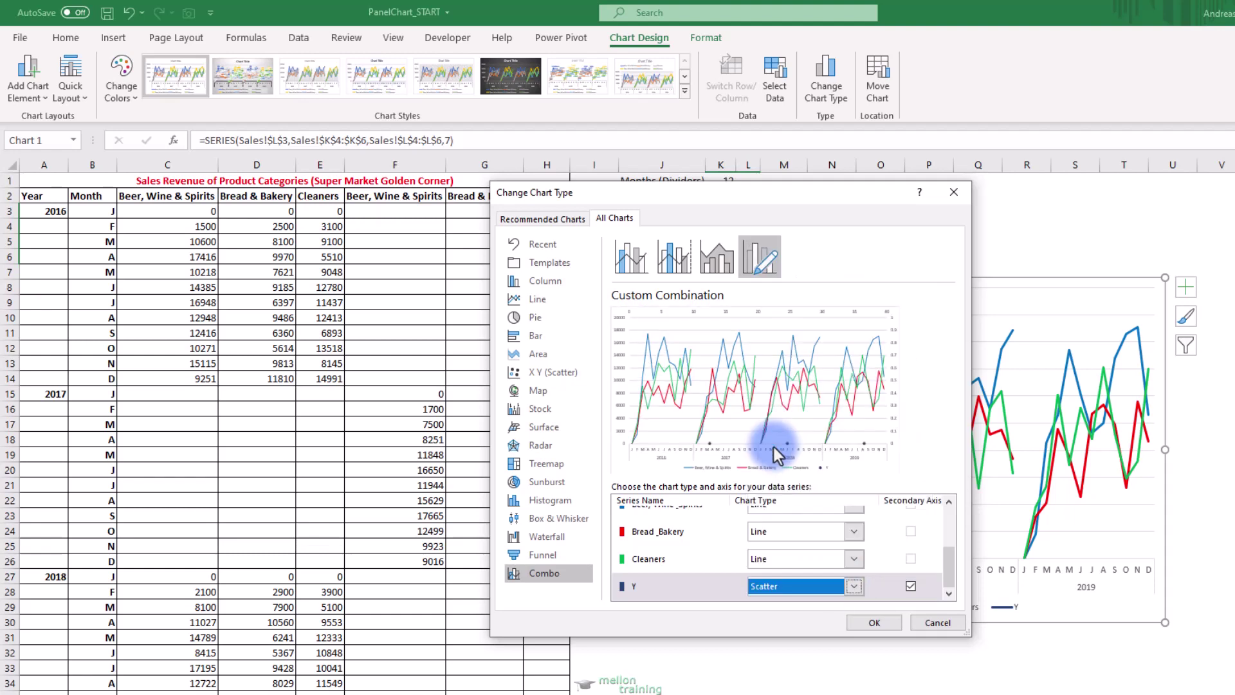
left_click(876, 624)
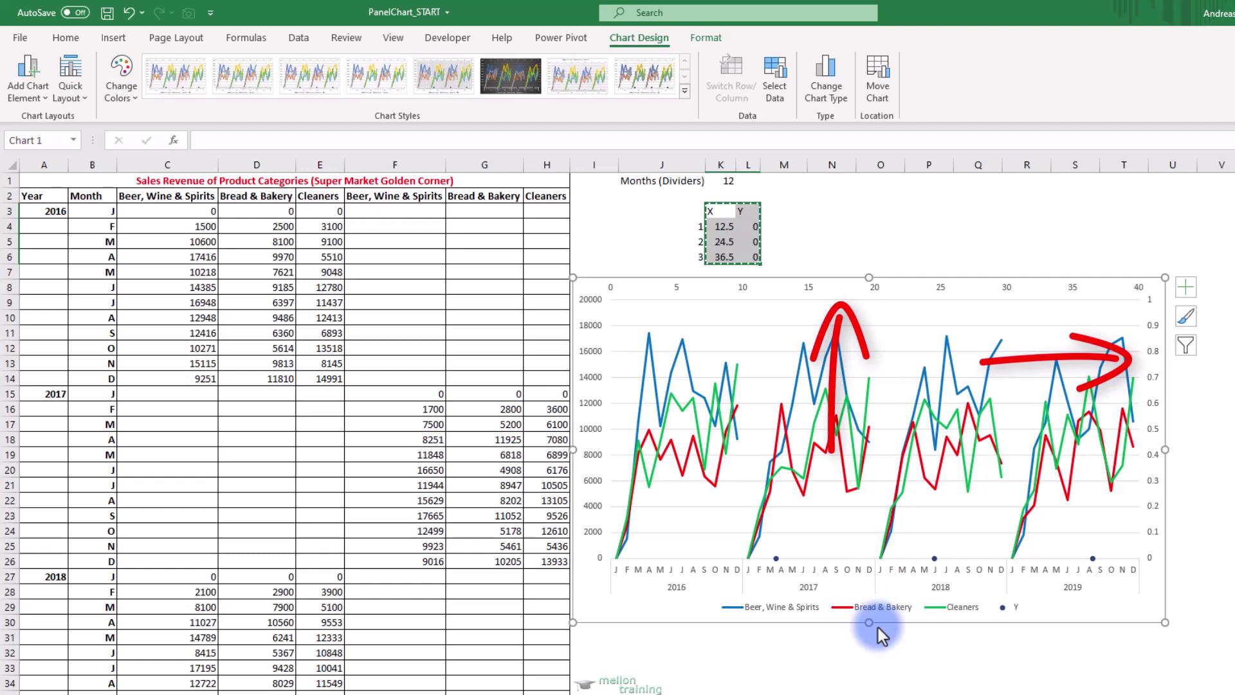
Step: Delete the top 0–40 secondary horizontal axis
left_click(759, 299)
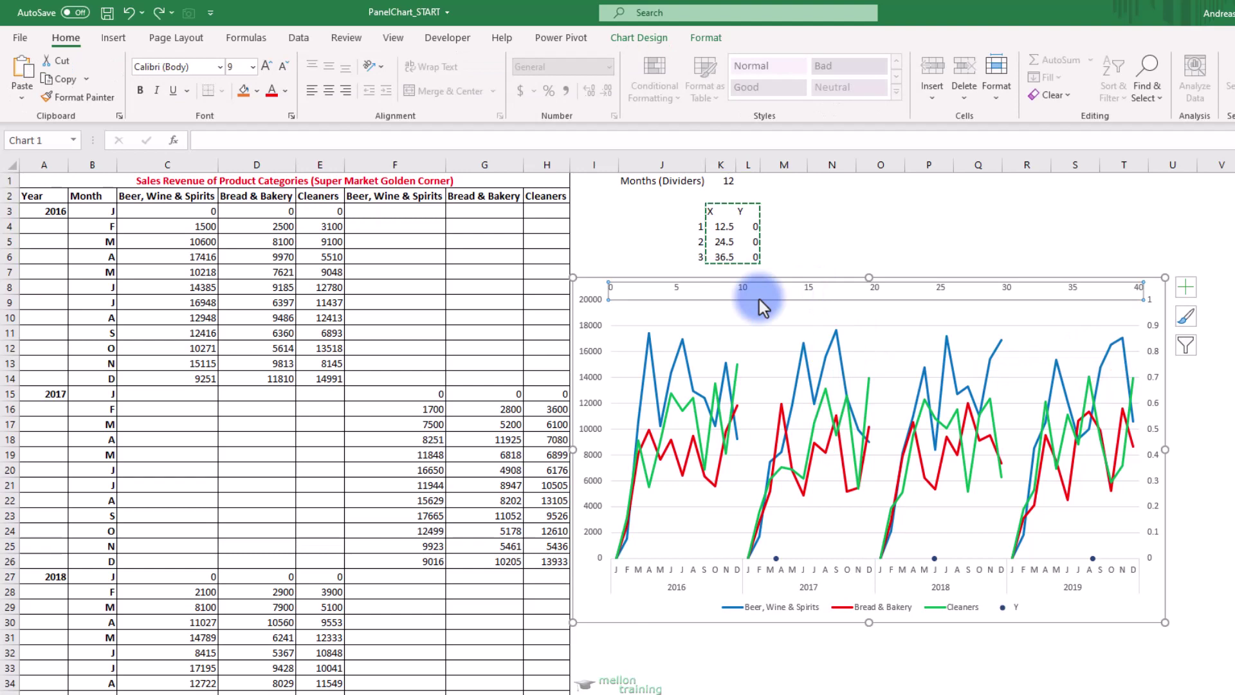
key("Delete")
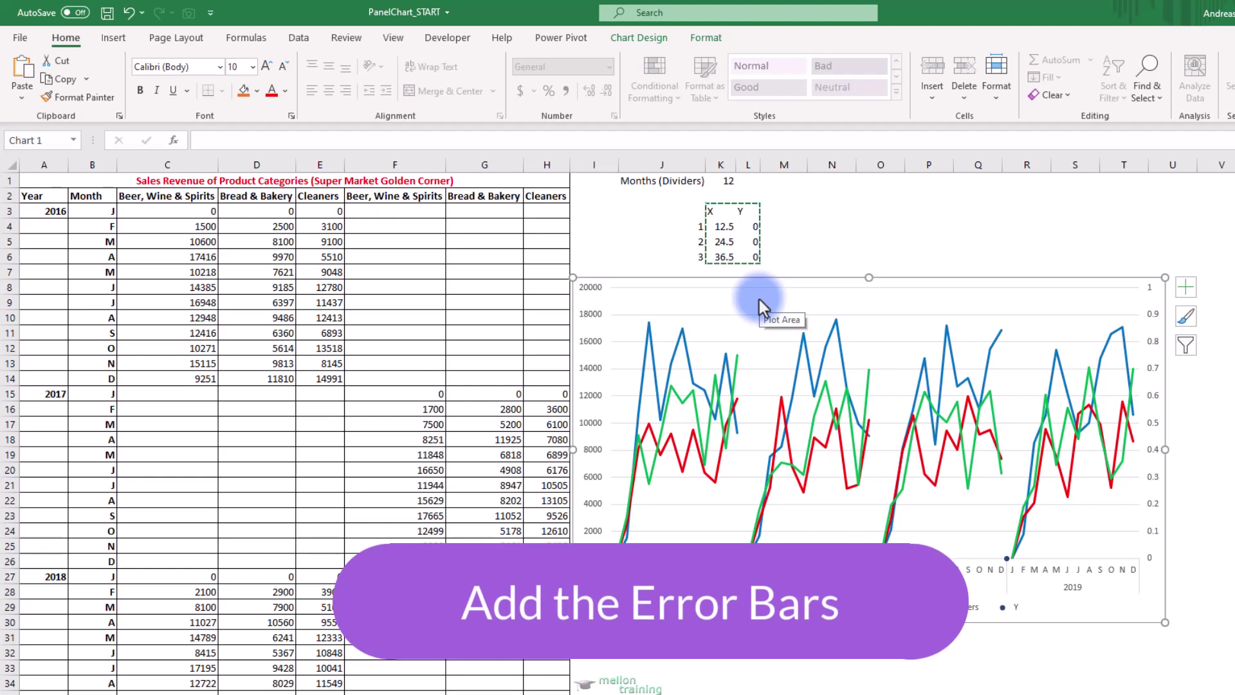
Step: Select the Y divider series, add error bars to it, and open More Error Bars Options
left_click(696, 41)
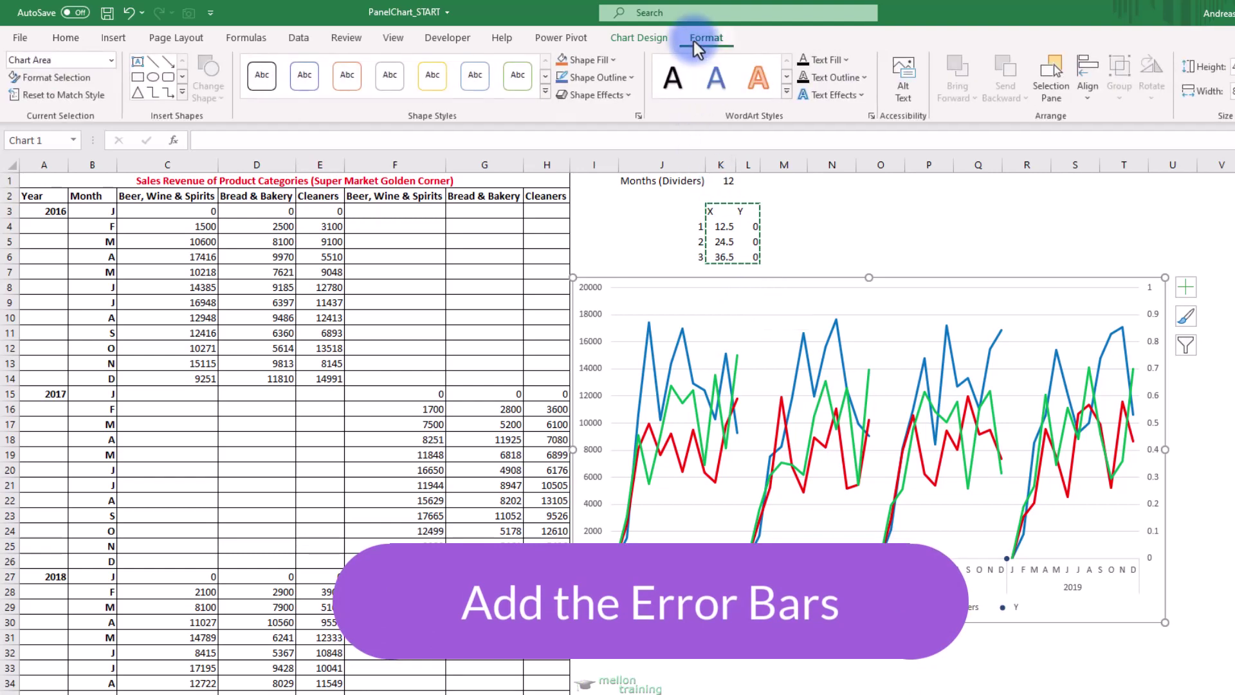
left_click(111, 60)
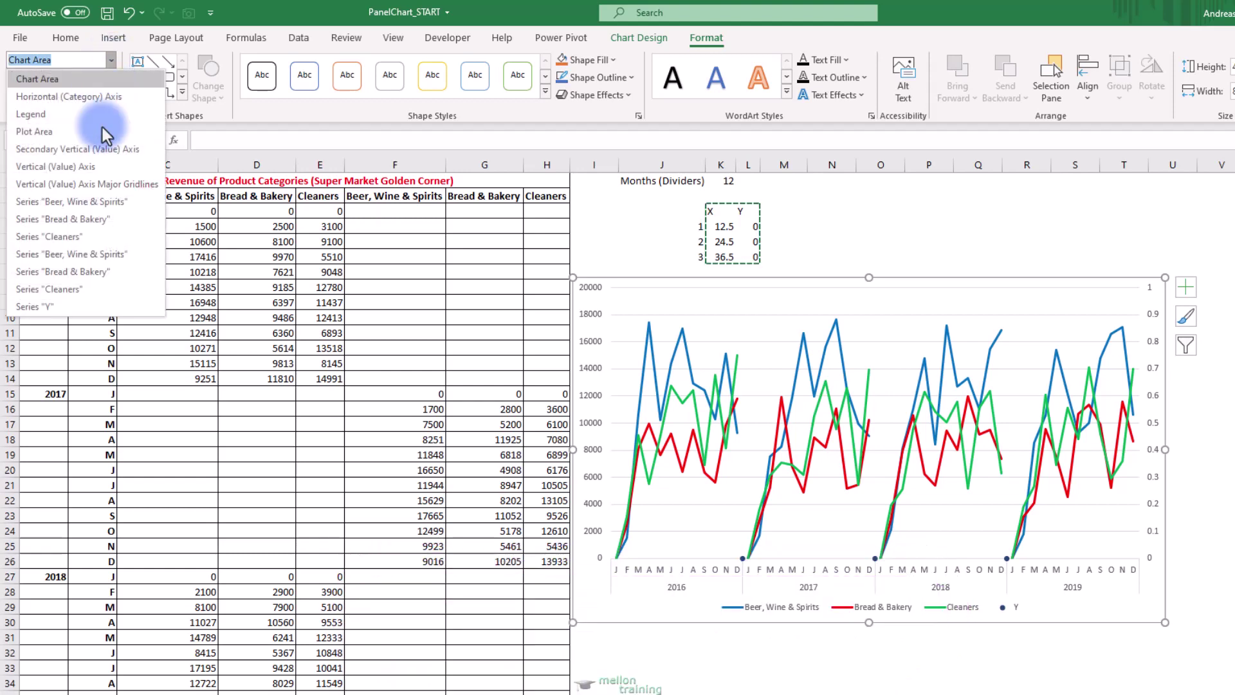
left_click(76, 307)
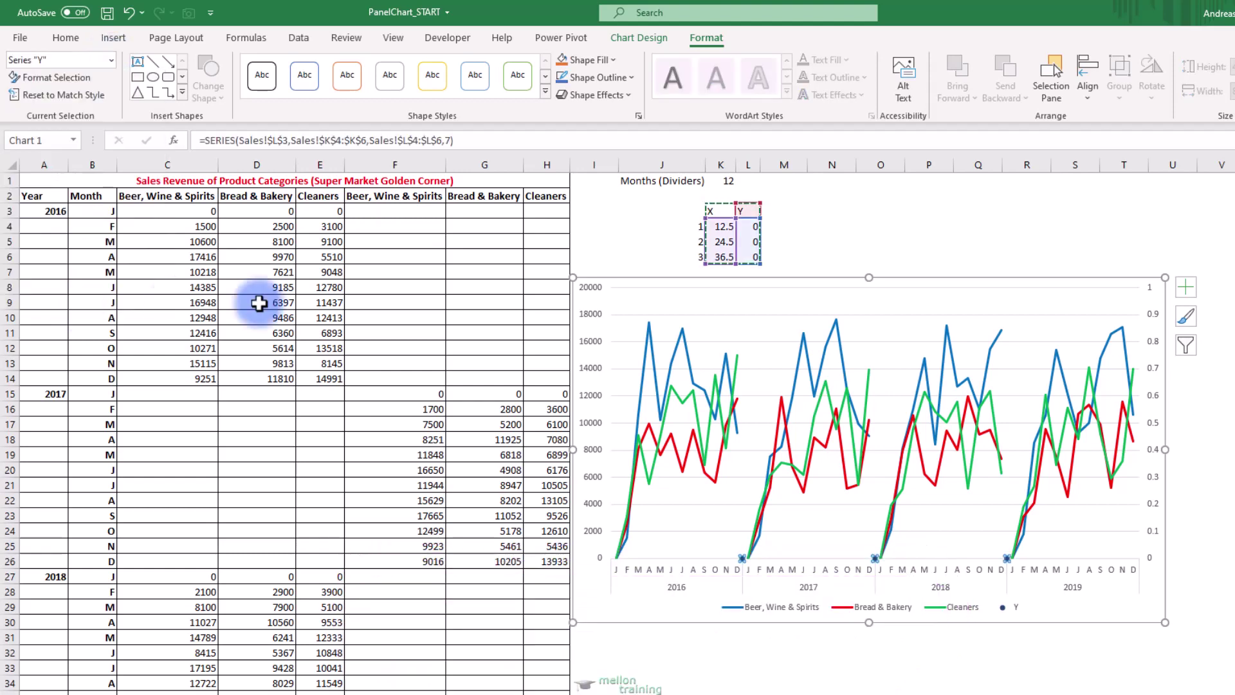
left_click(655, 43)
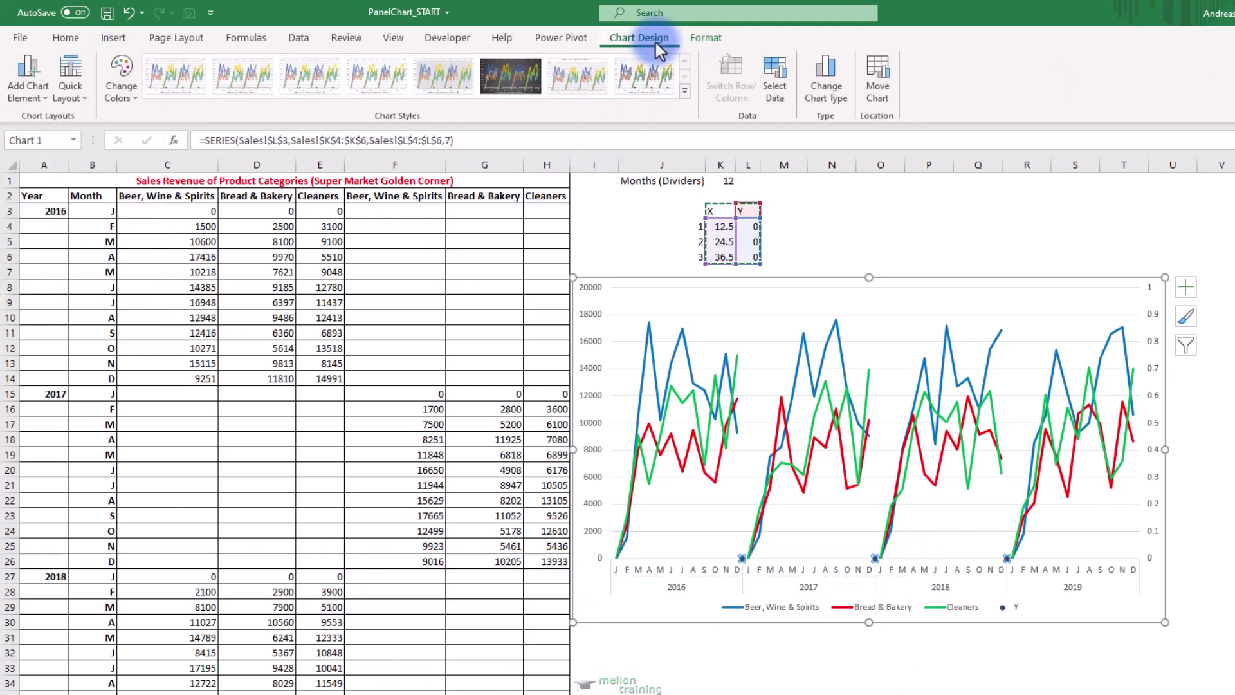
left_click(45, 99)
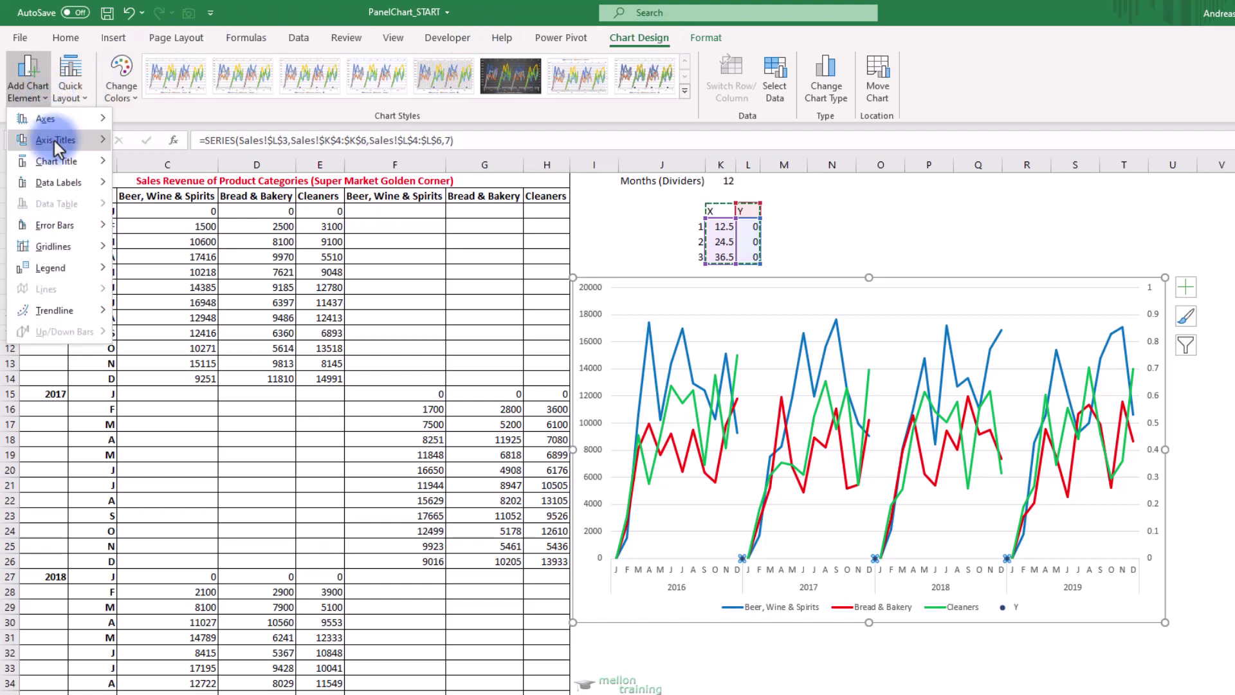
left_click(78, 224)
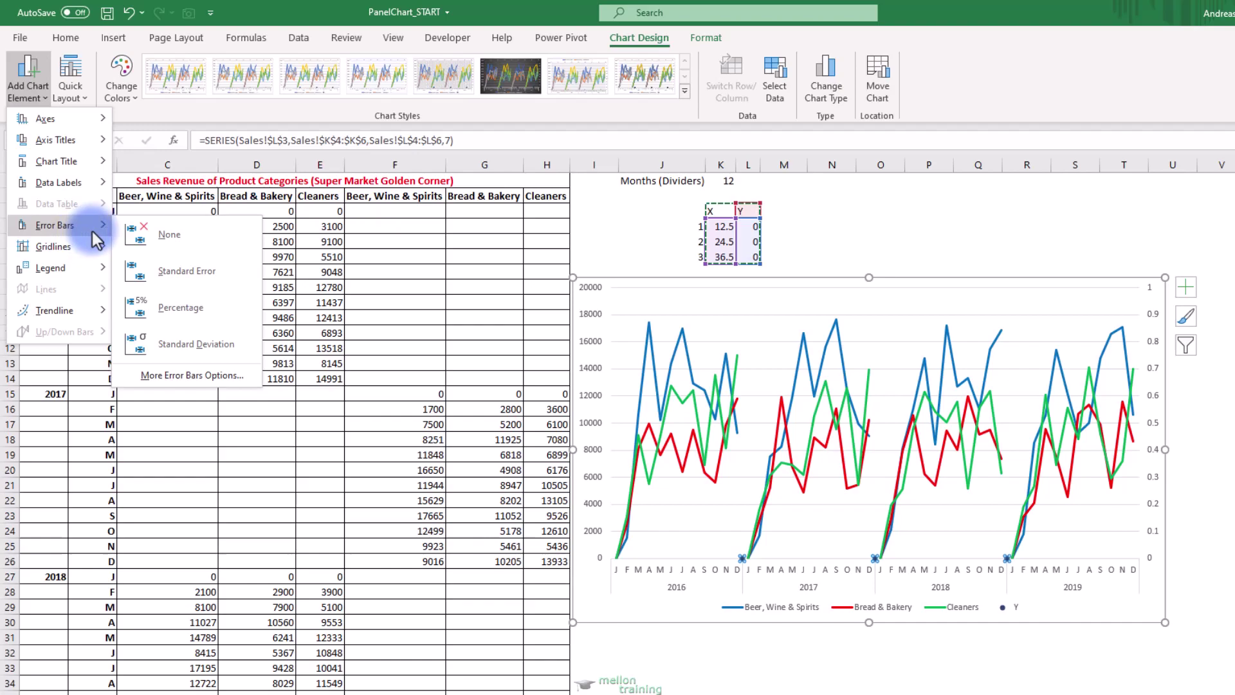
left_click(229, 376)
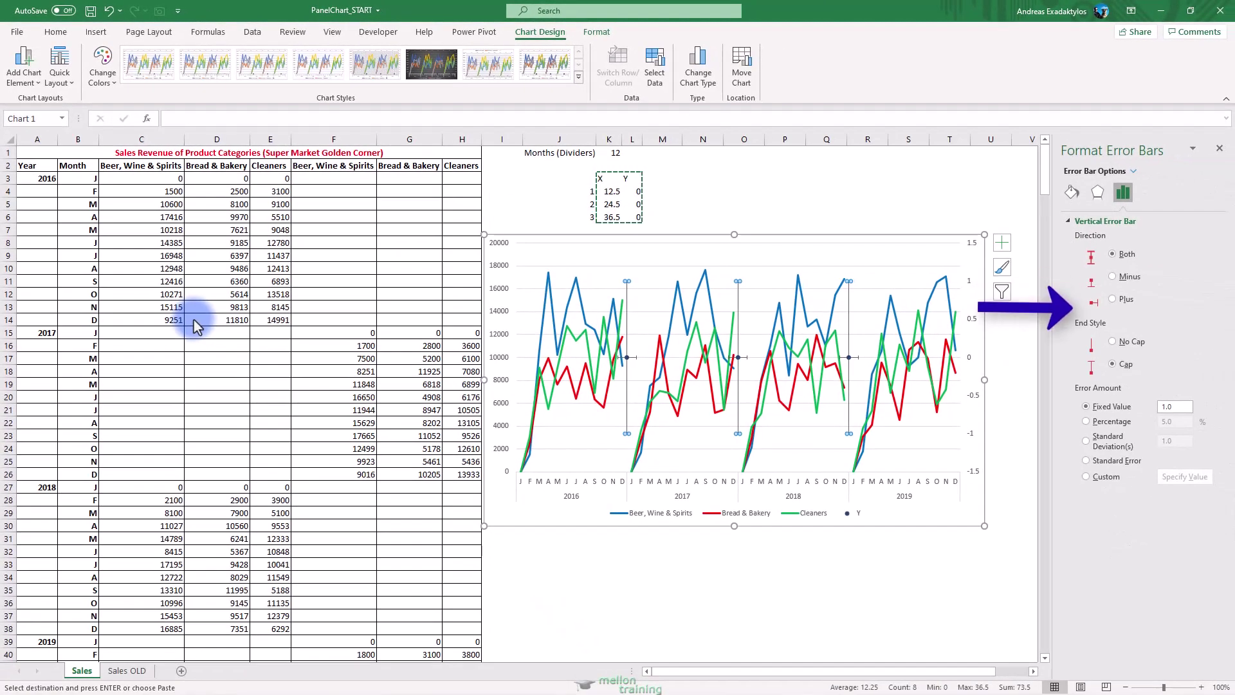
Step: Set the divider error bars to Plus direction with No Cap end style
left_click(1114, 299)
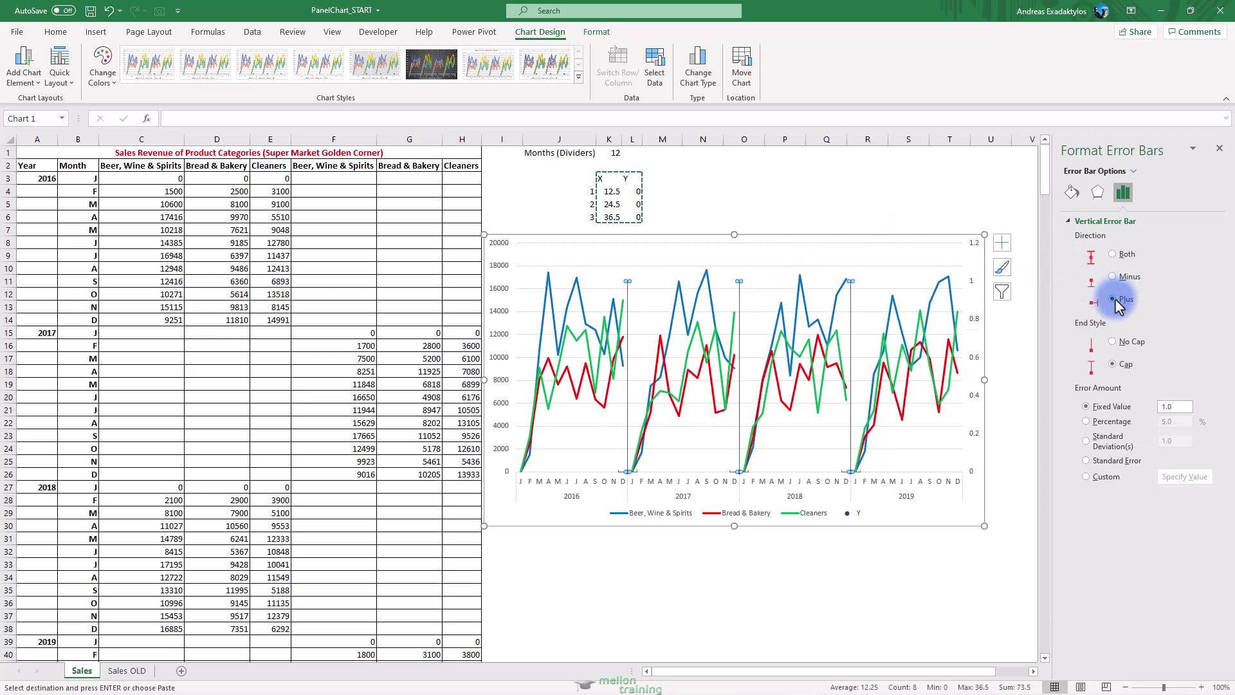
left_click(1112, 341)
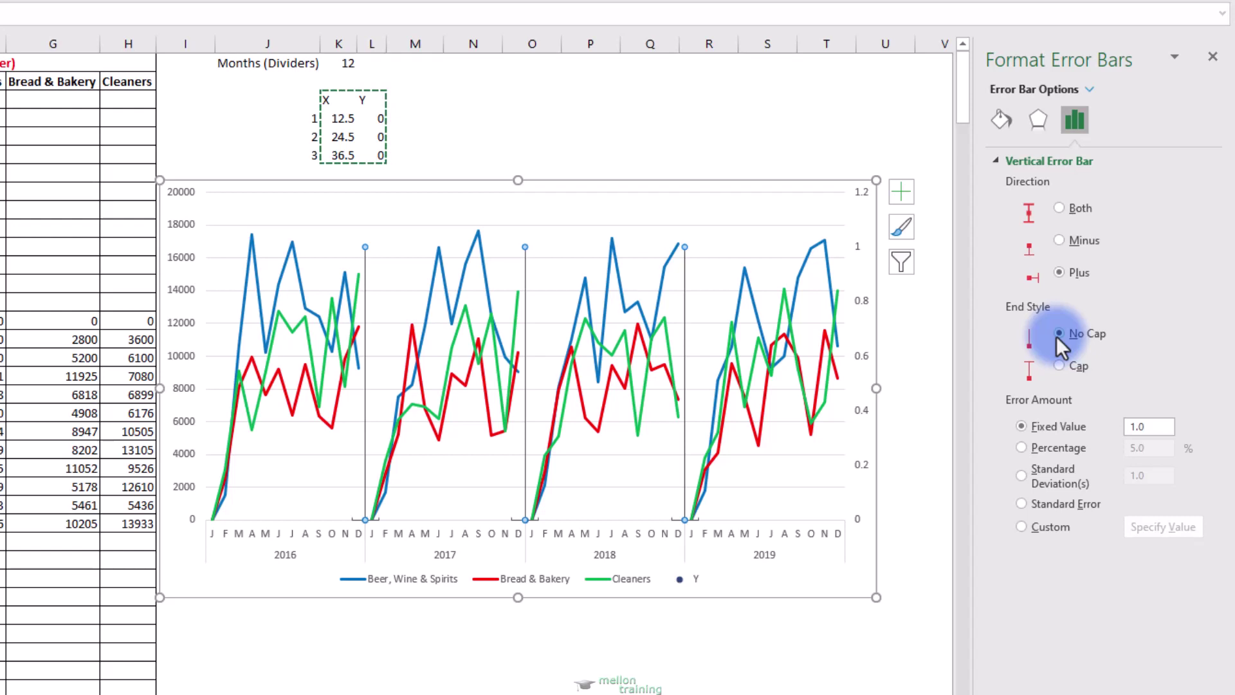
double_click(1157, 424)
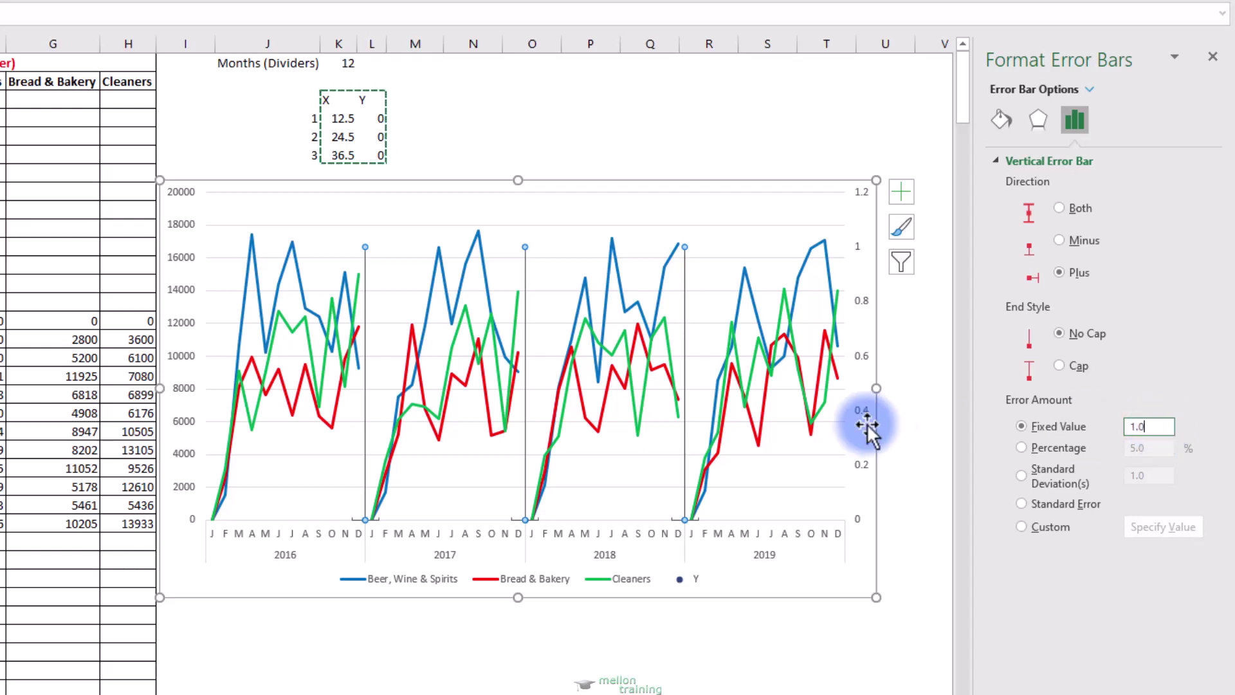
Step: Set the secondary vertical axis maximum to 1
left_click(865, 358)
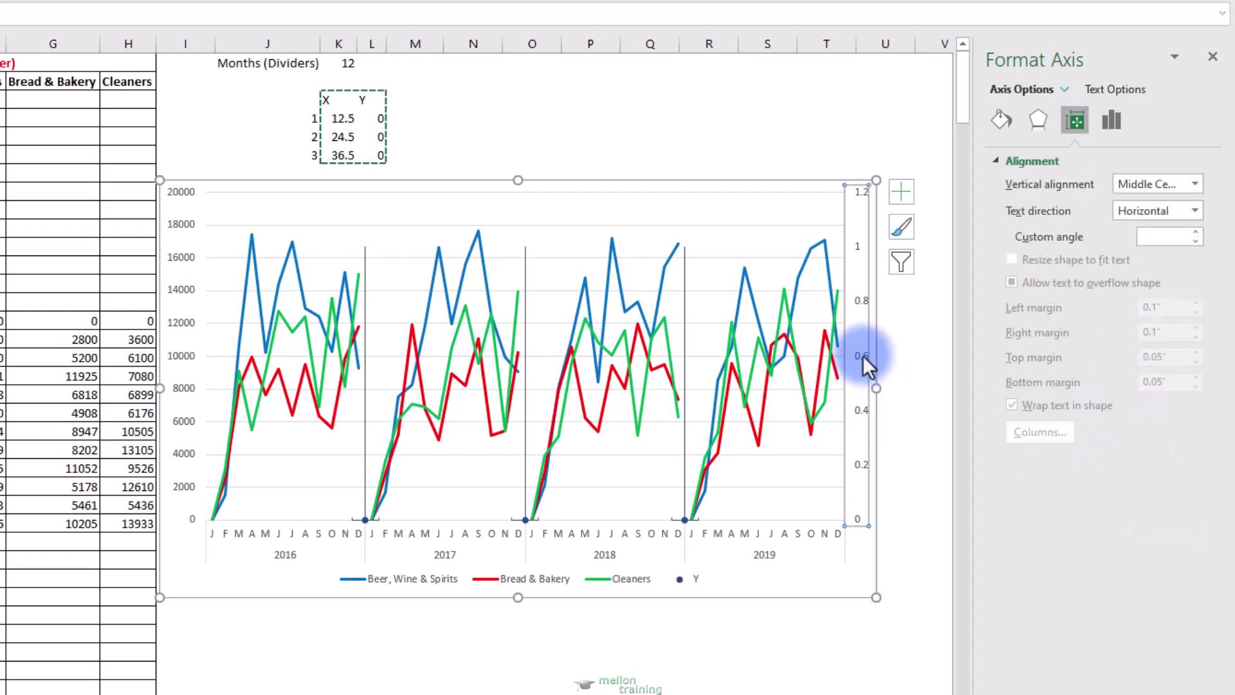
left_click(1105, 125)
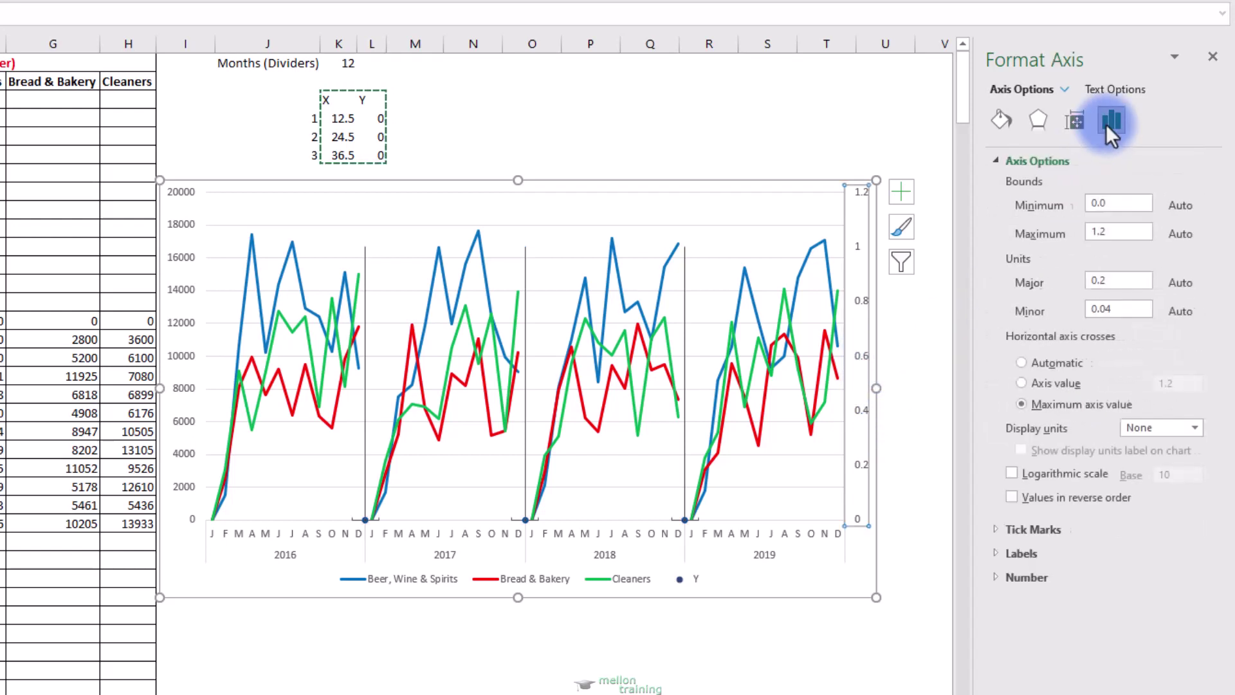
left_click(1119, 231)
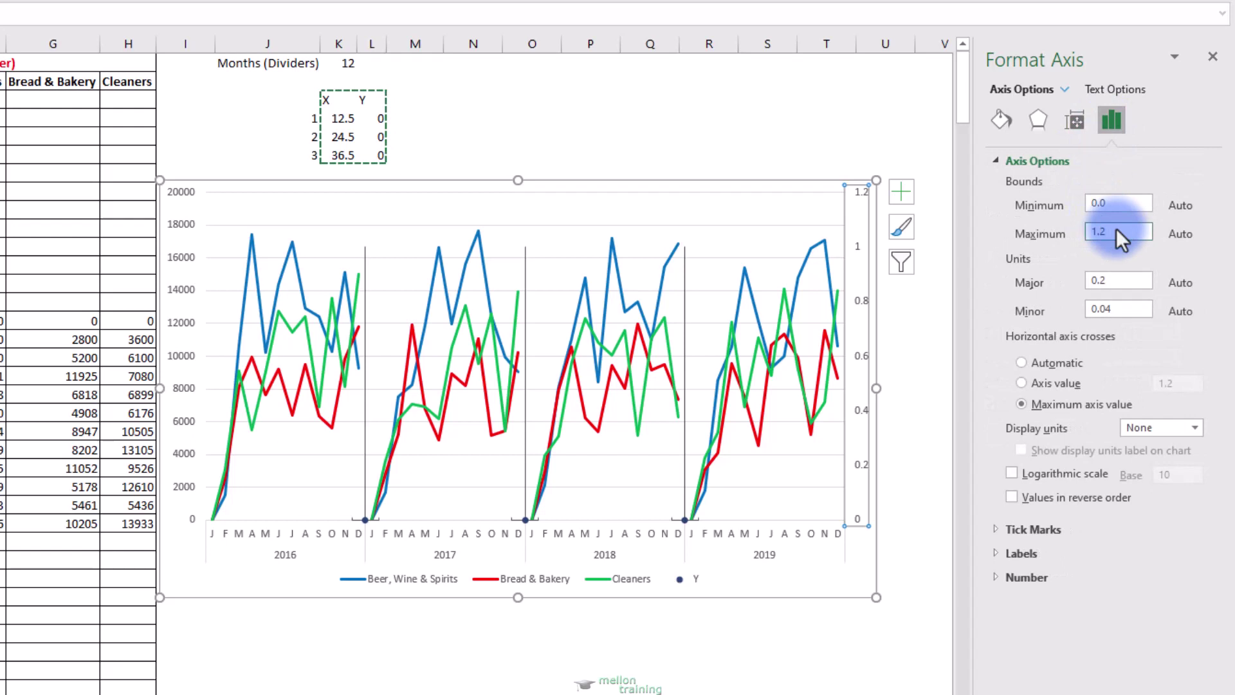
type("1")
left_click(1119, 277)
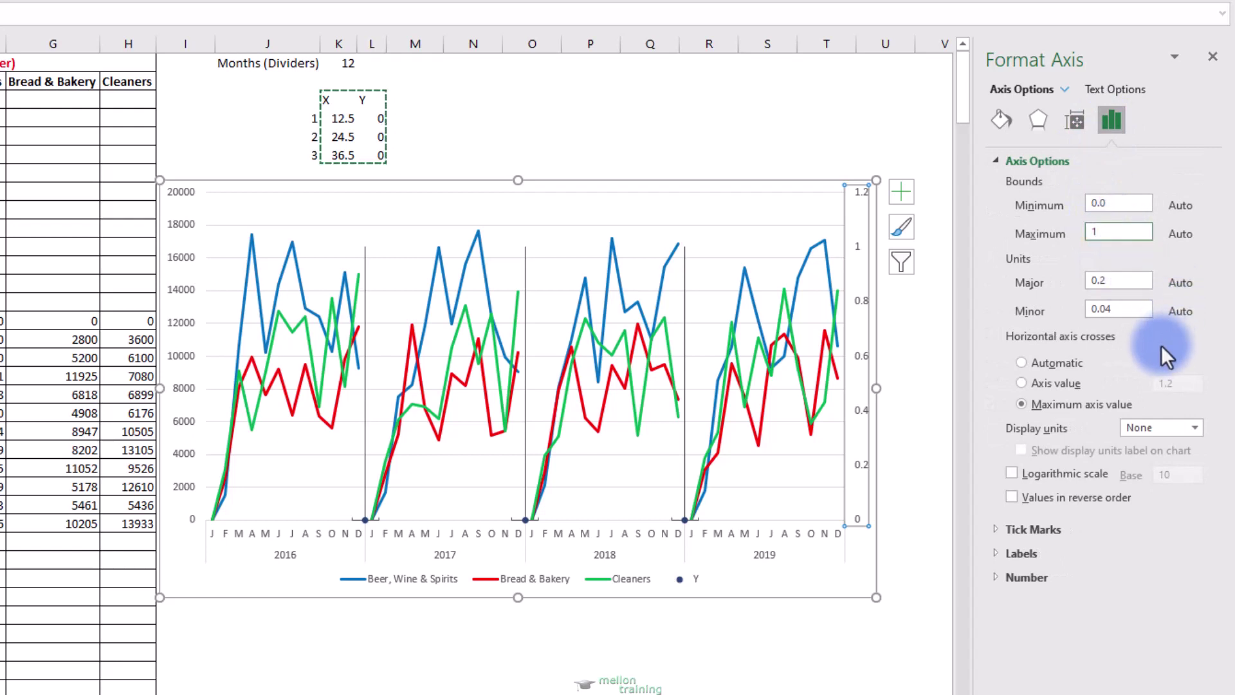
key("Return")
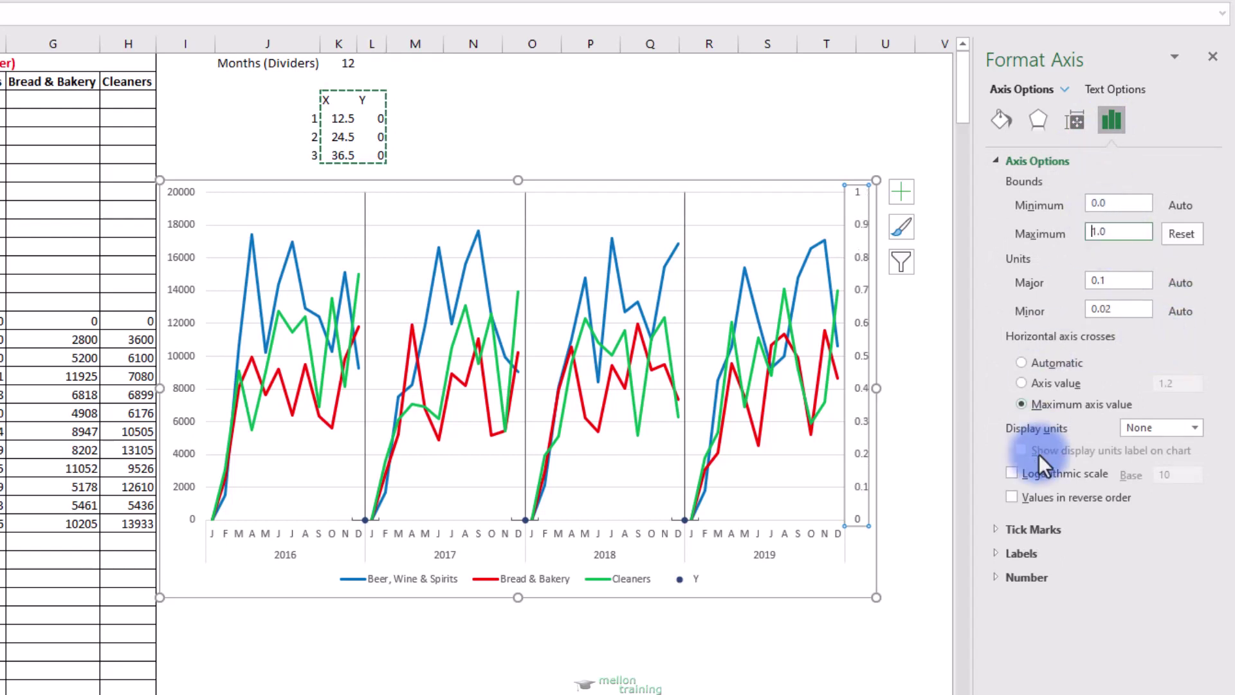
Step: Set the secondary axis major tick marks and label position to None
left_click(993, 530)
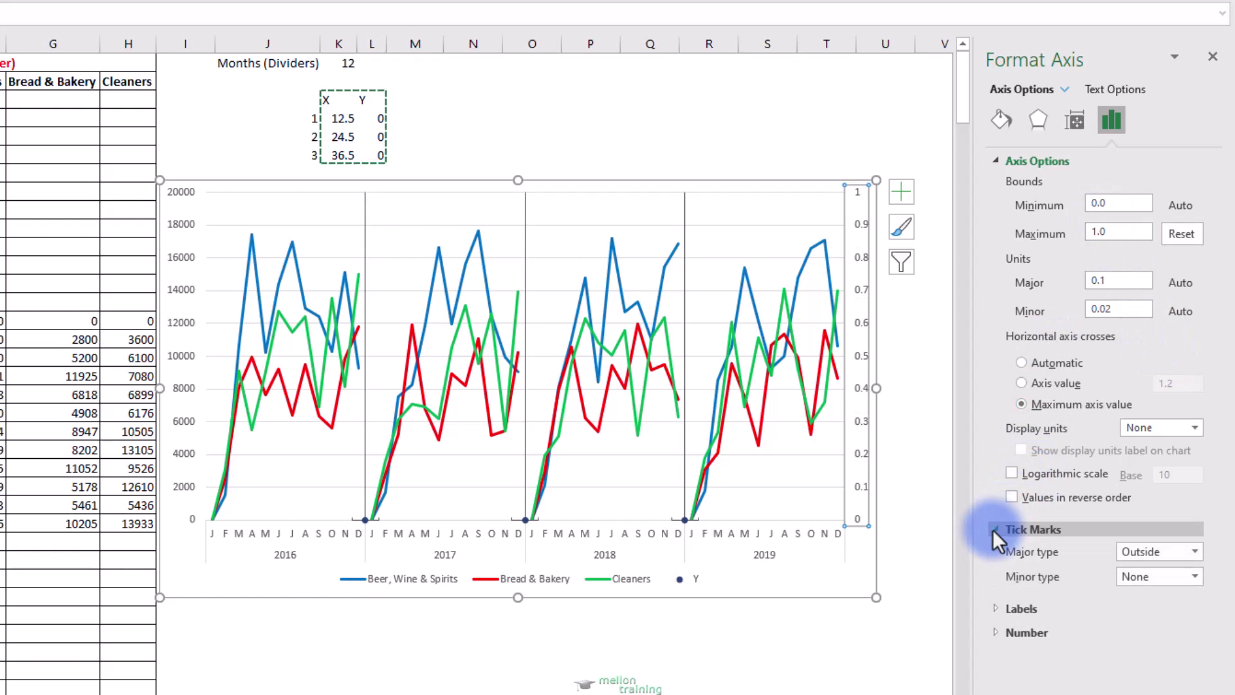
left_click(1191, 550)
left_click(1170, 572)
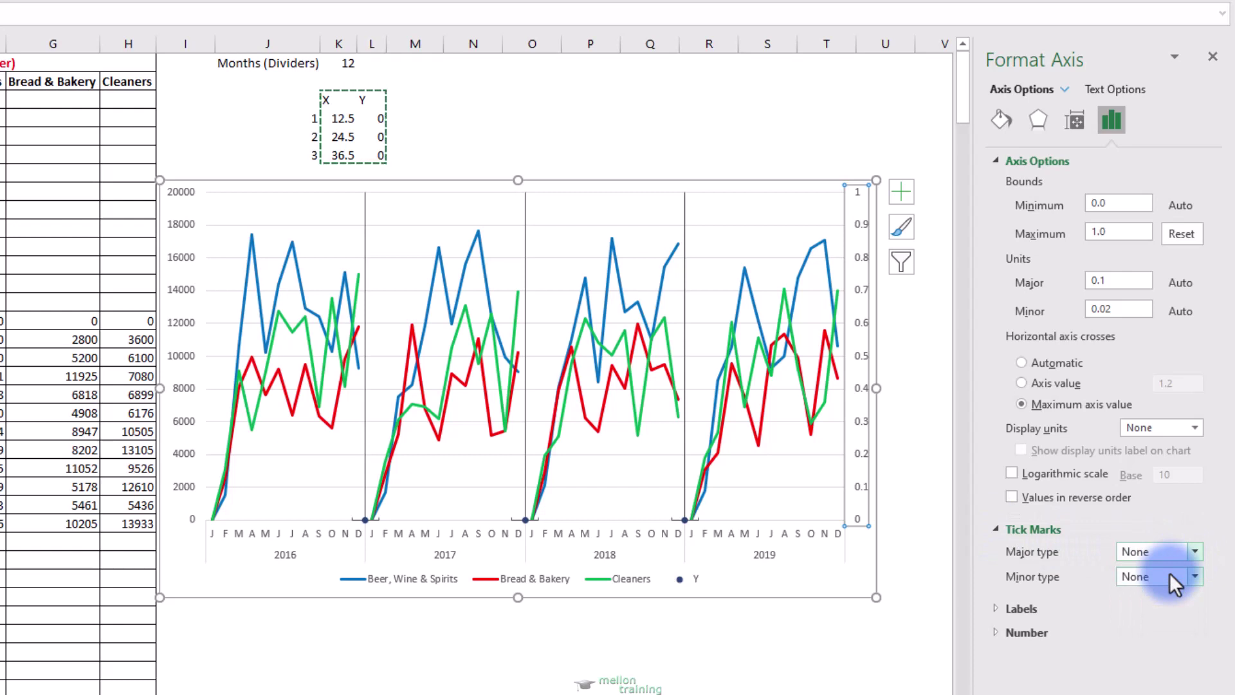
left_click(1001, 607)
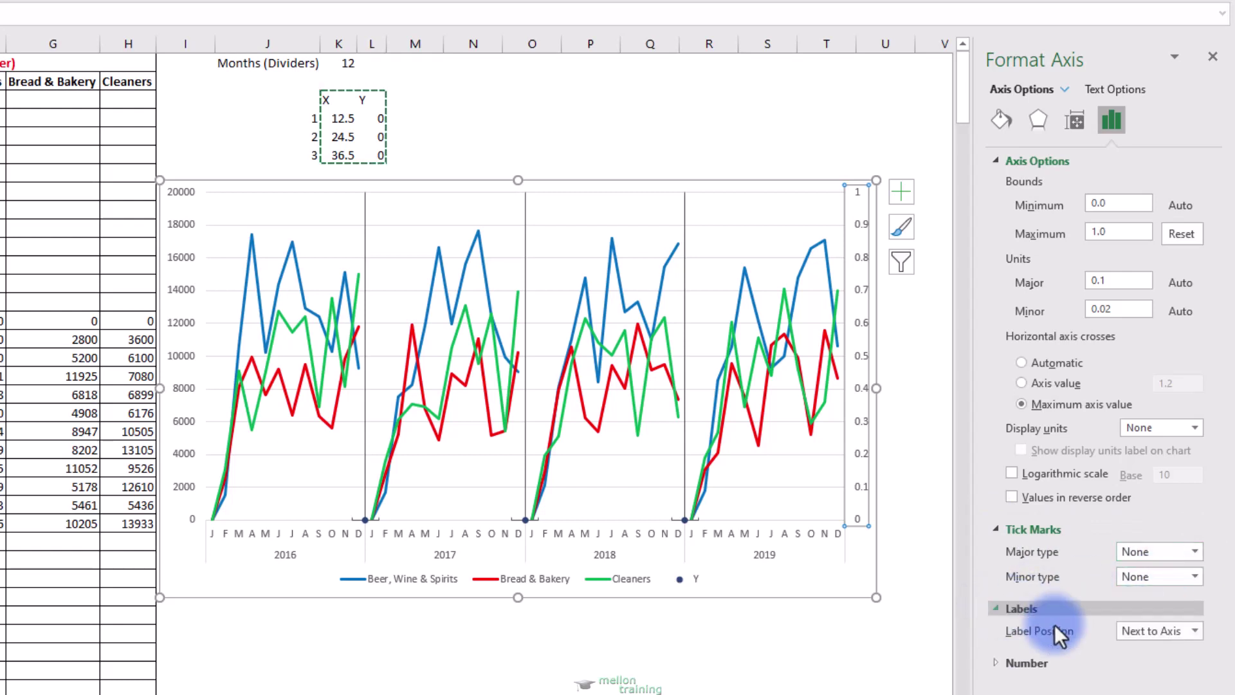
left_click(1191, 630)
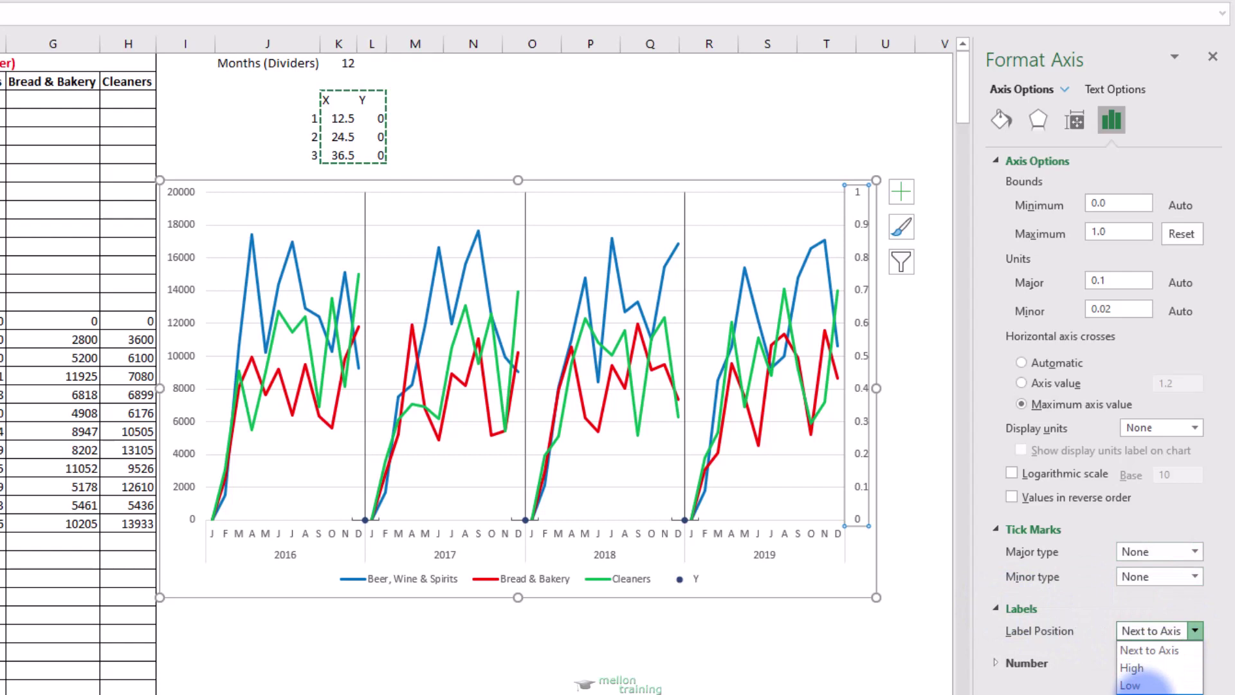
left_click(1151, 681)
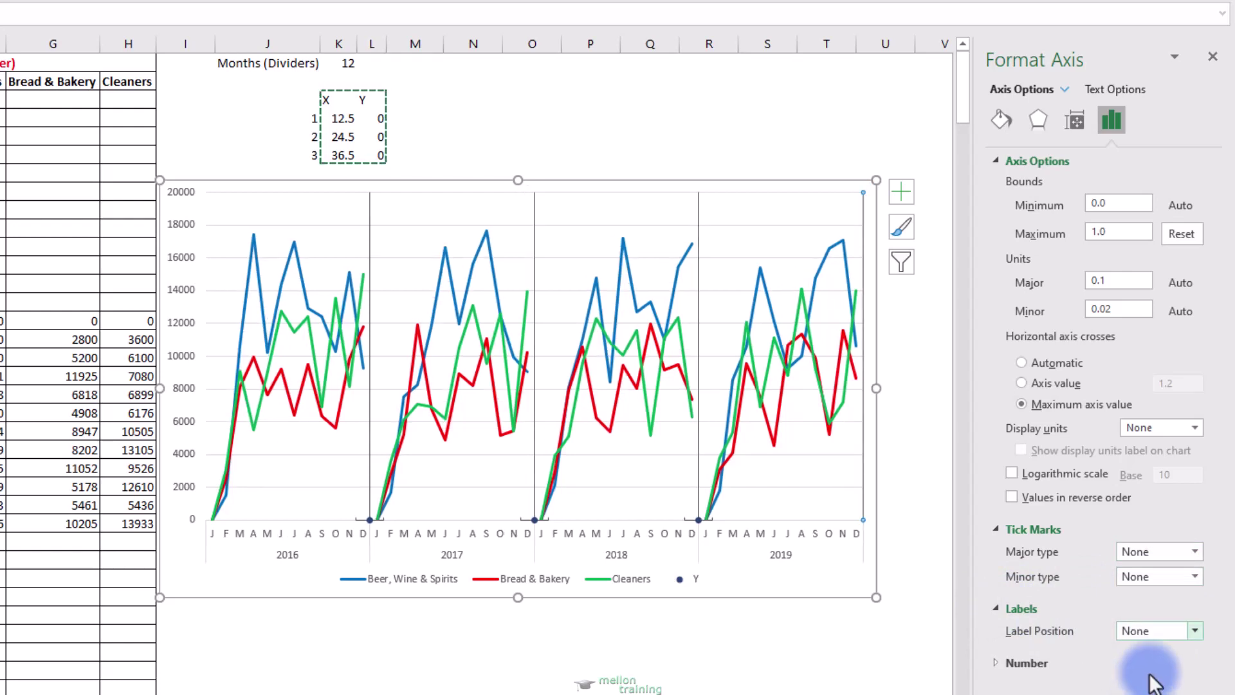
left_click(1213, 57)
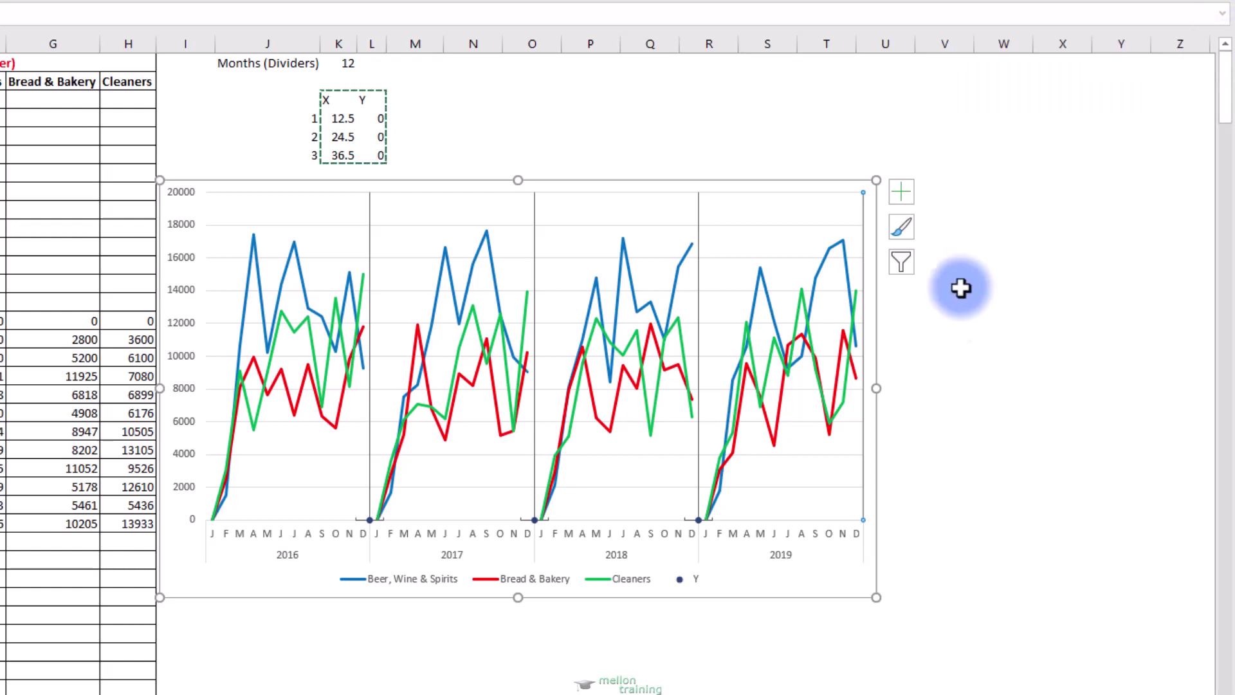
Step: Delete the Y entry from the legend, leaving Beer, Wine & Spirits, Bread & Bakery and Cleaners
left_click(368, 521)
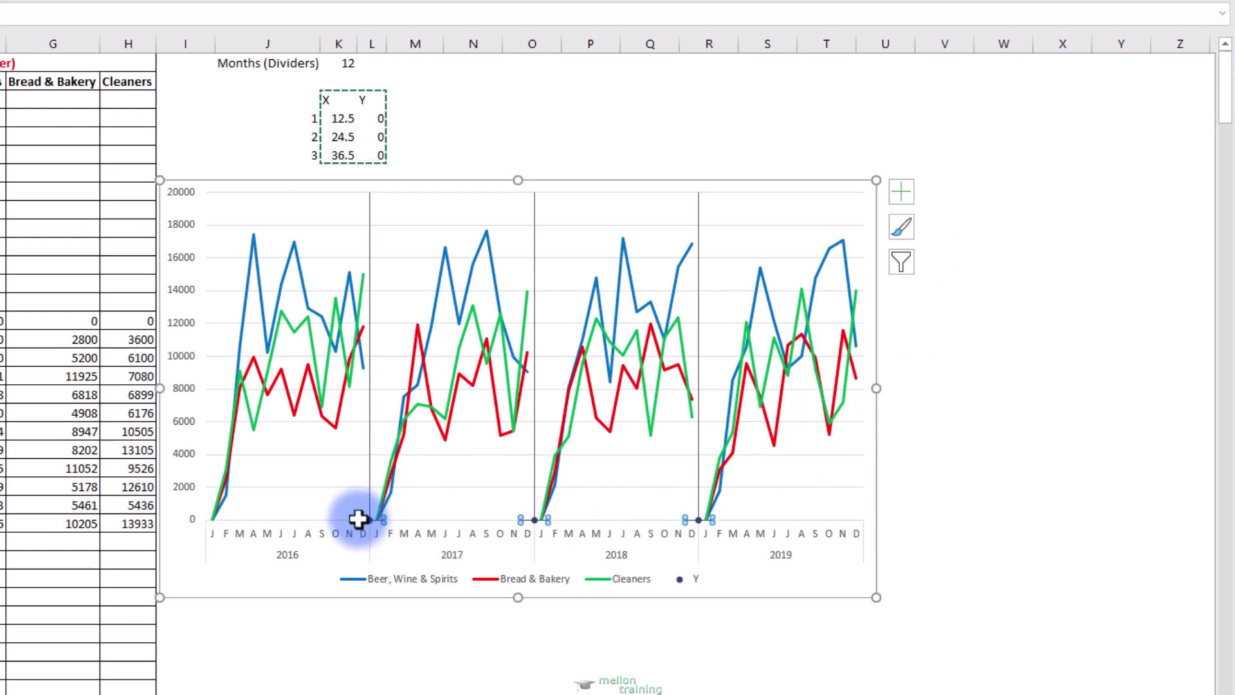
key("Escape")
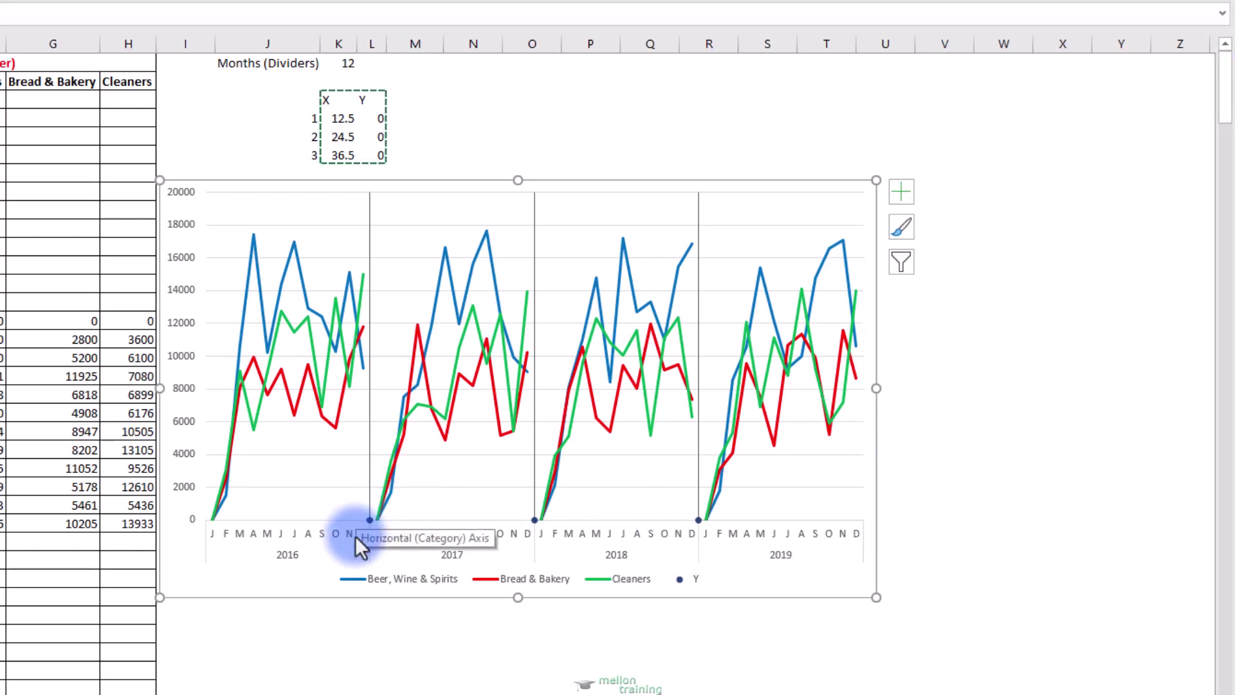
left_click(635, 582)
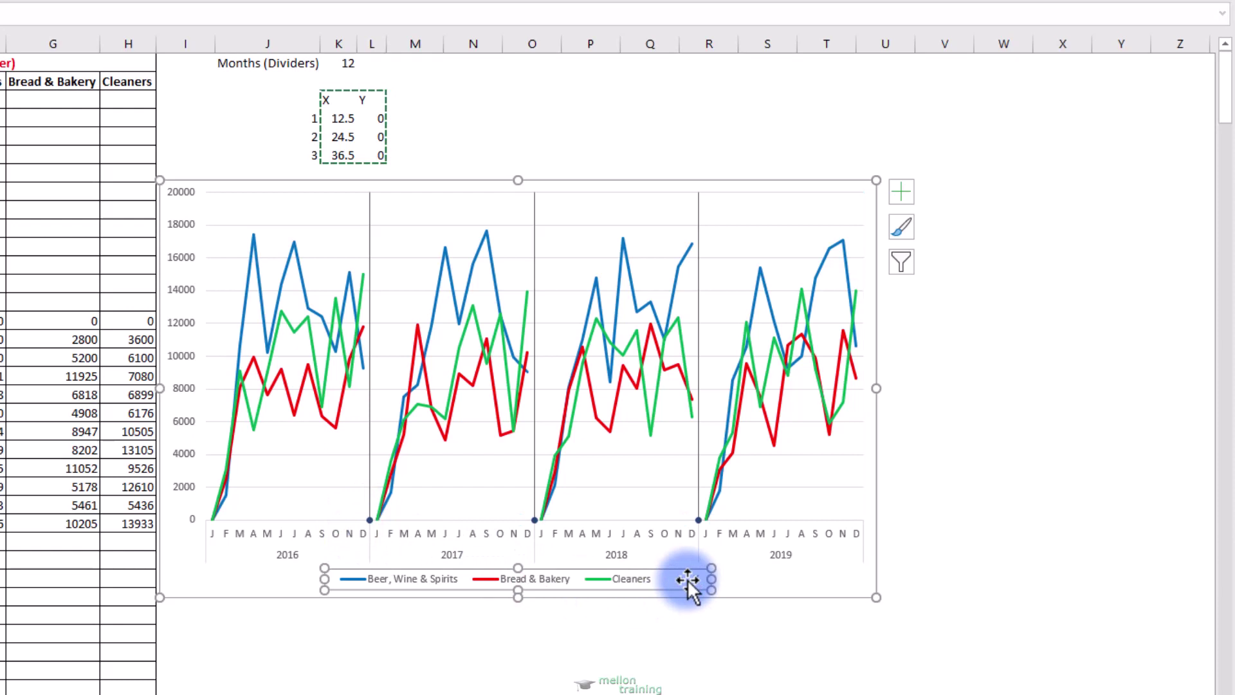
left_click(687, 579)
key("Delete")
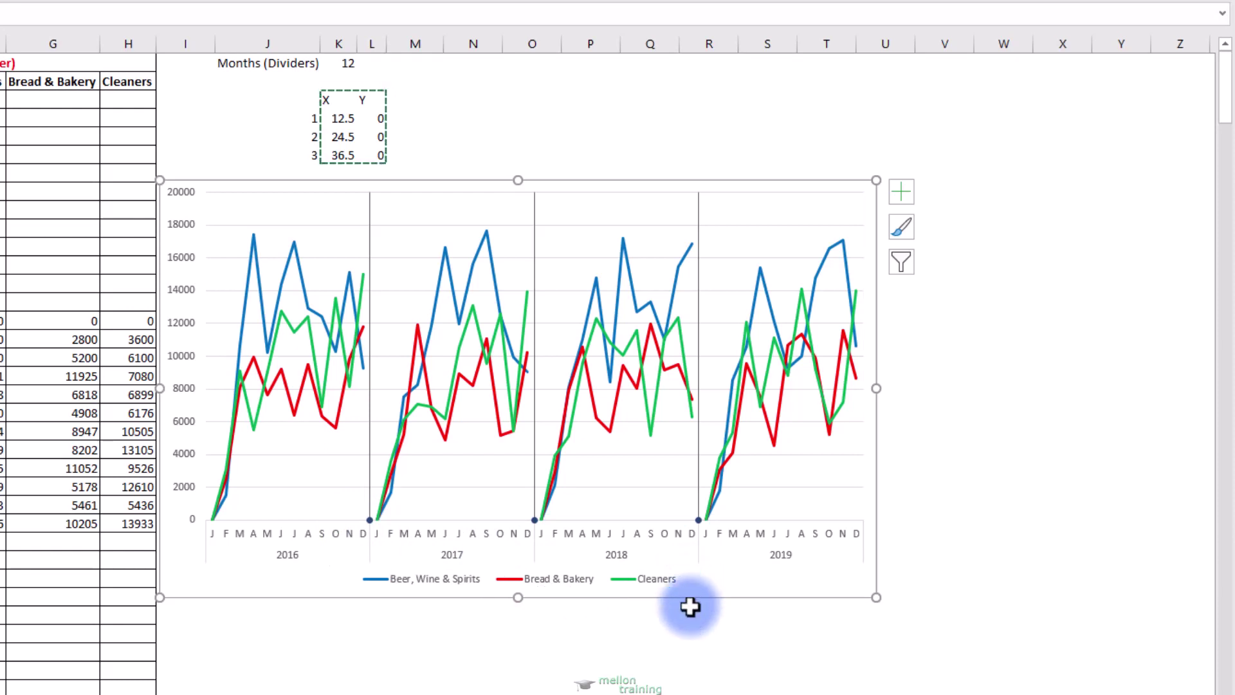
left_click(315, 224)
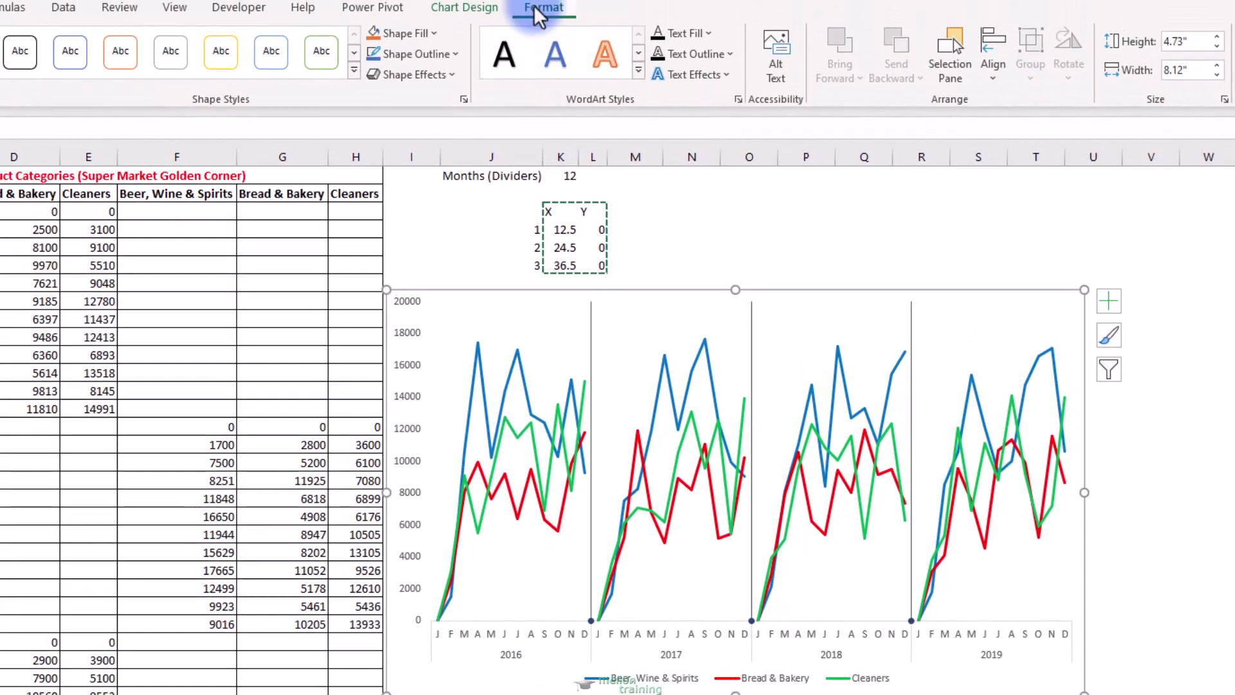
Step: Set the chart's Shape Outline to No Outline
left_click(353, 71)
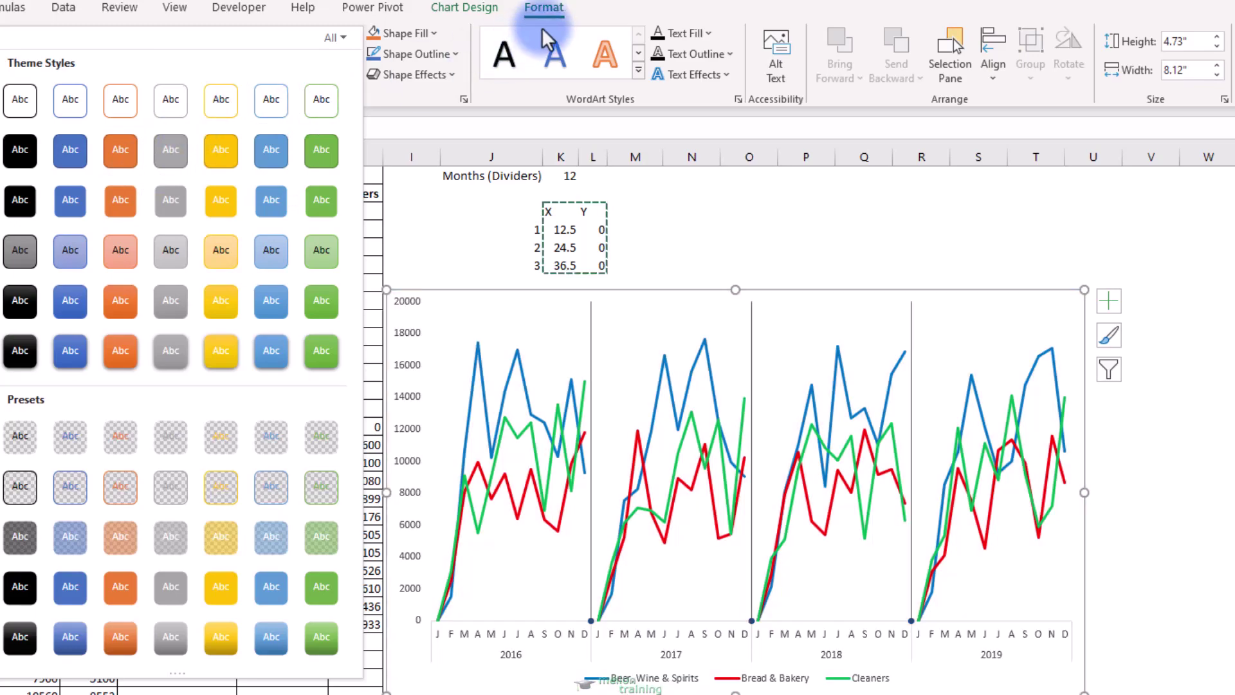
left_click(546, 9)
left_click(454, 49)
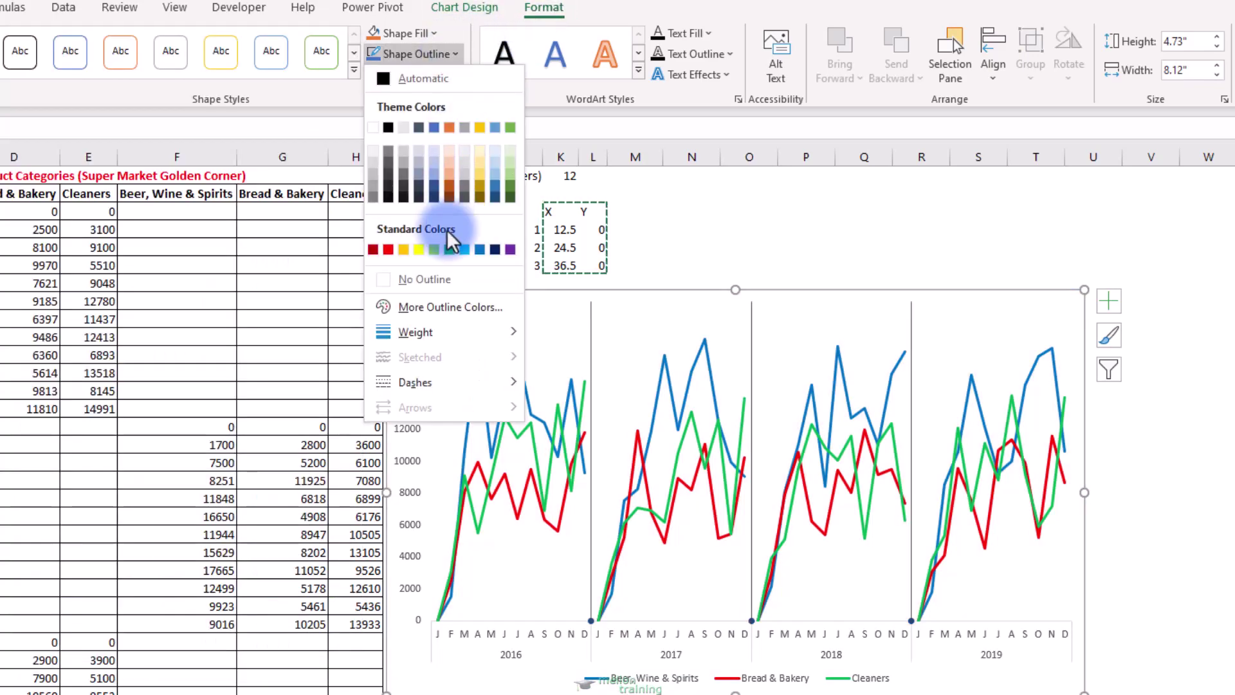
left_click(428, 276)
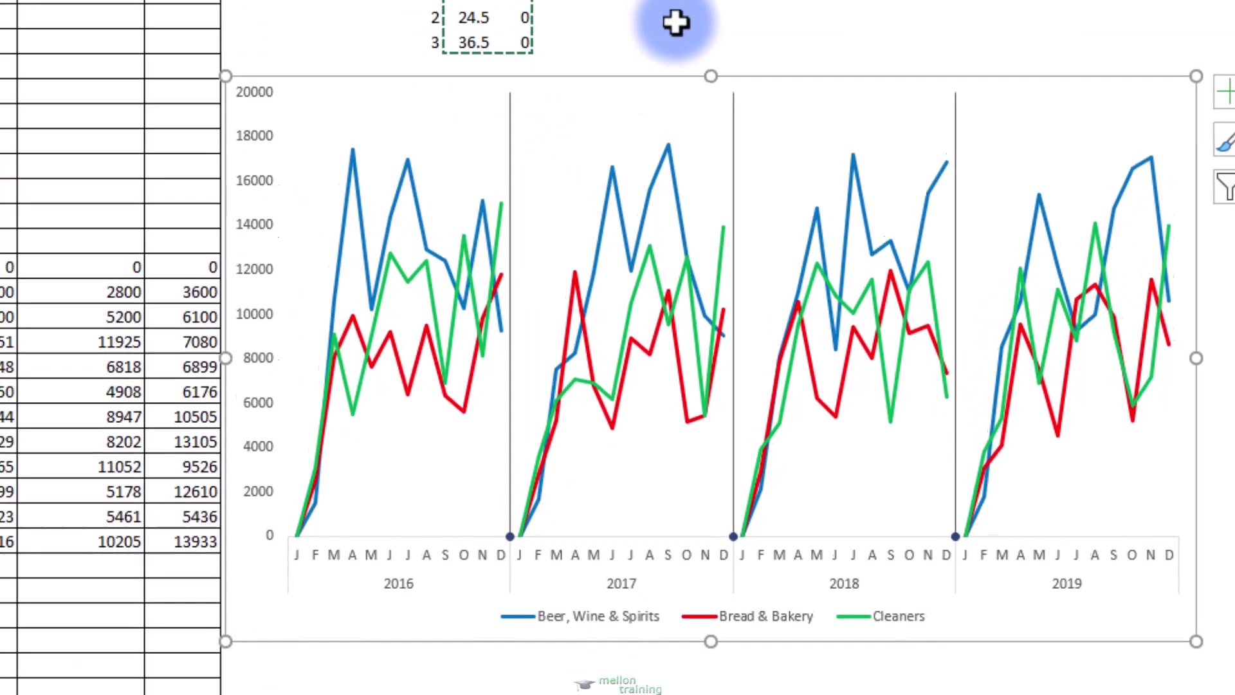